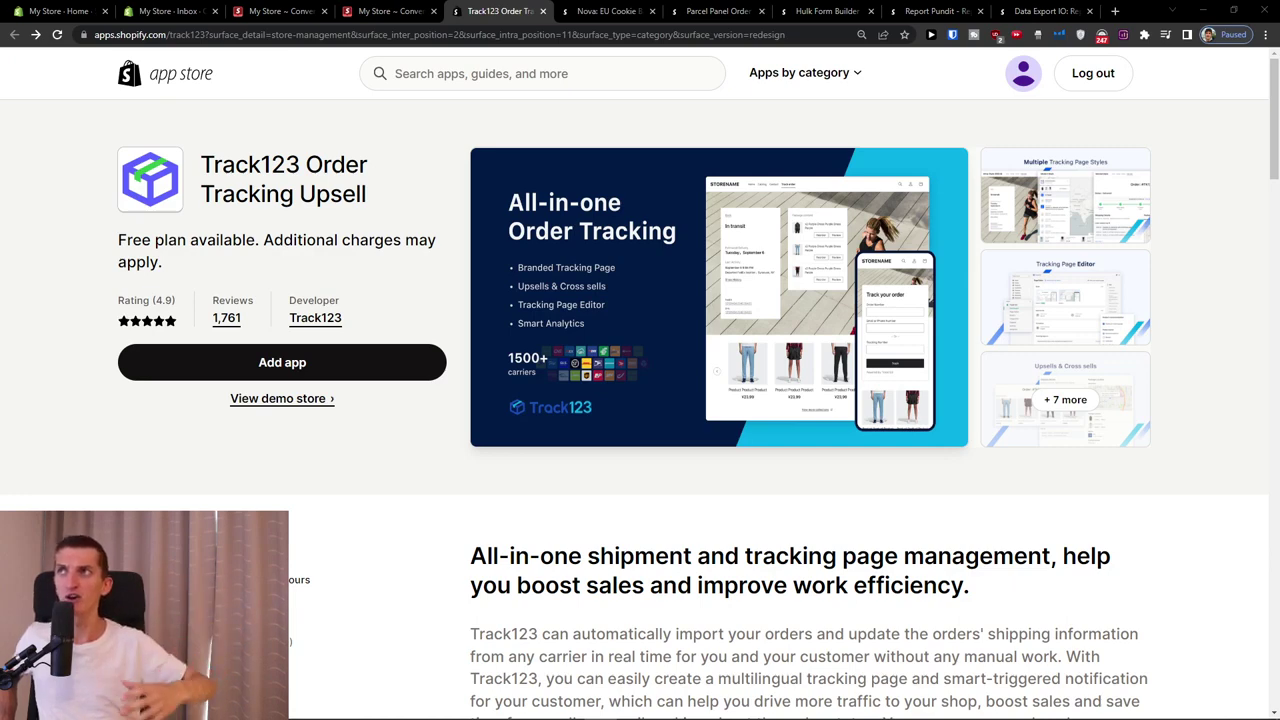
# - Add the Track123 Order Tracking Upsell app from the Shopify App Store and install it on the store
pyautogui.click(743, 342)
pyautogui.click(1250, 75)
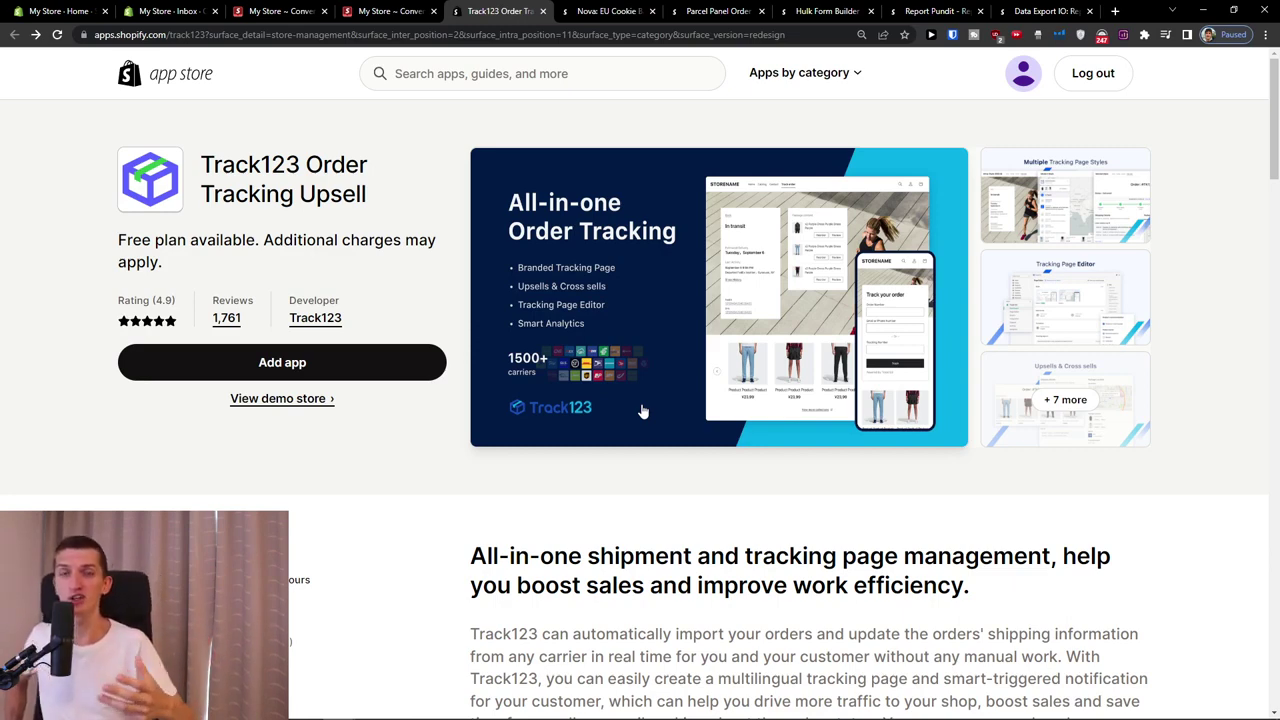
pyautogui.click(380, 376)
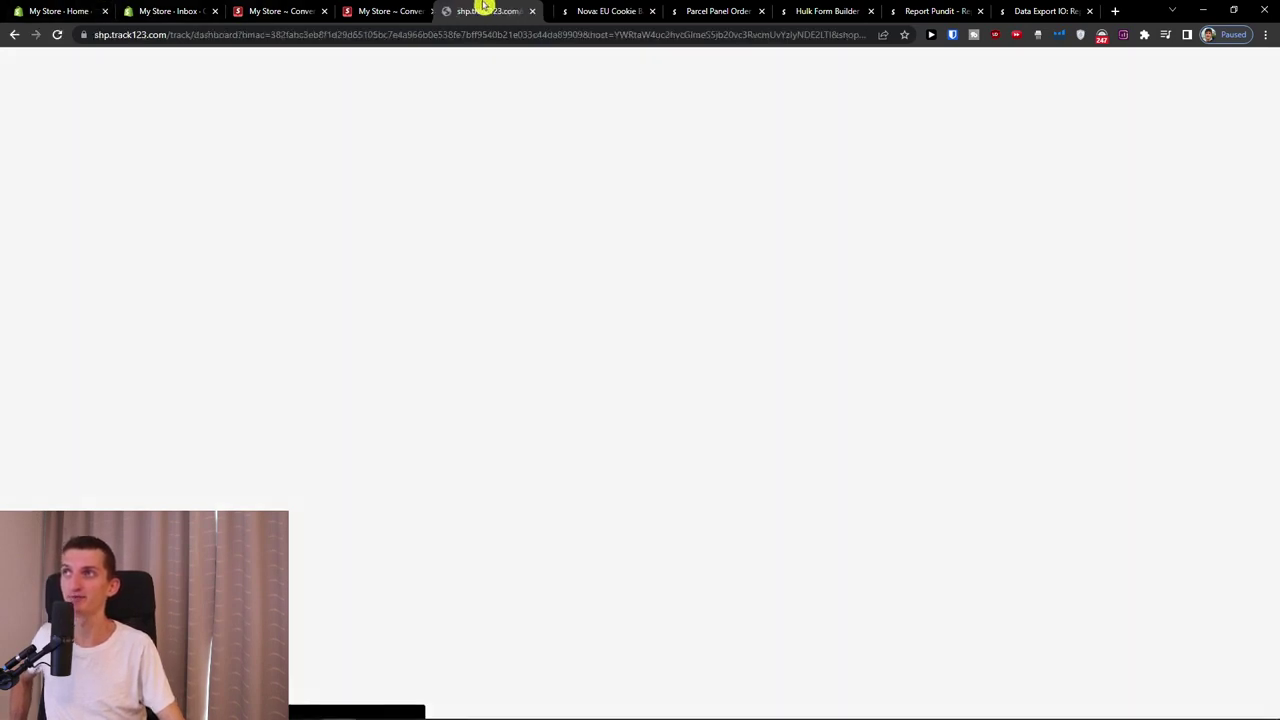
pyautogui.moveTo(483, 7); pyautogui.dragTo(273, 8)
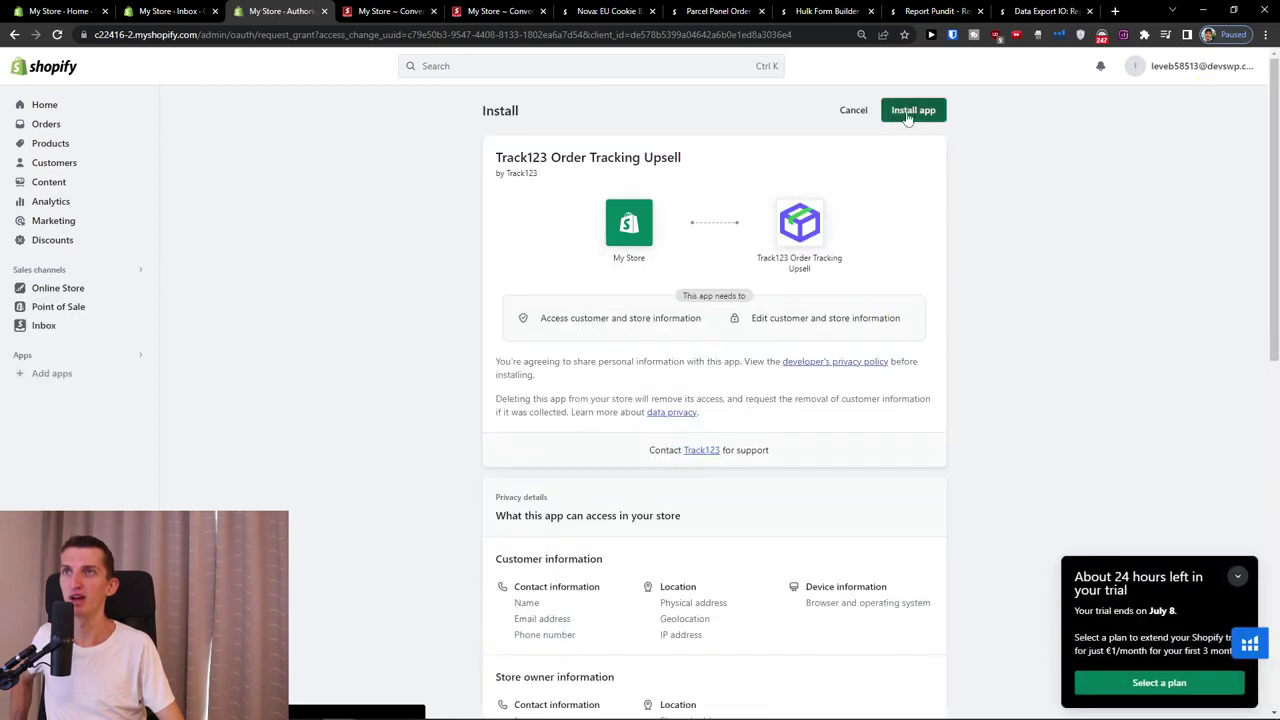
pyautogui.click(908, 117)
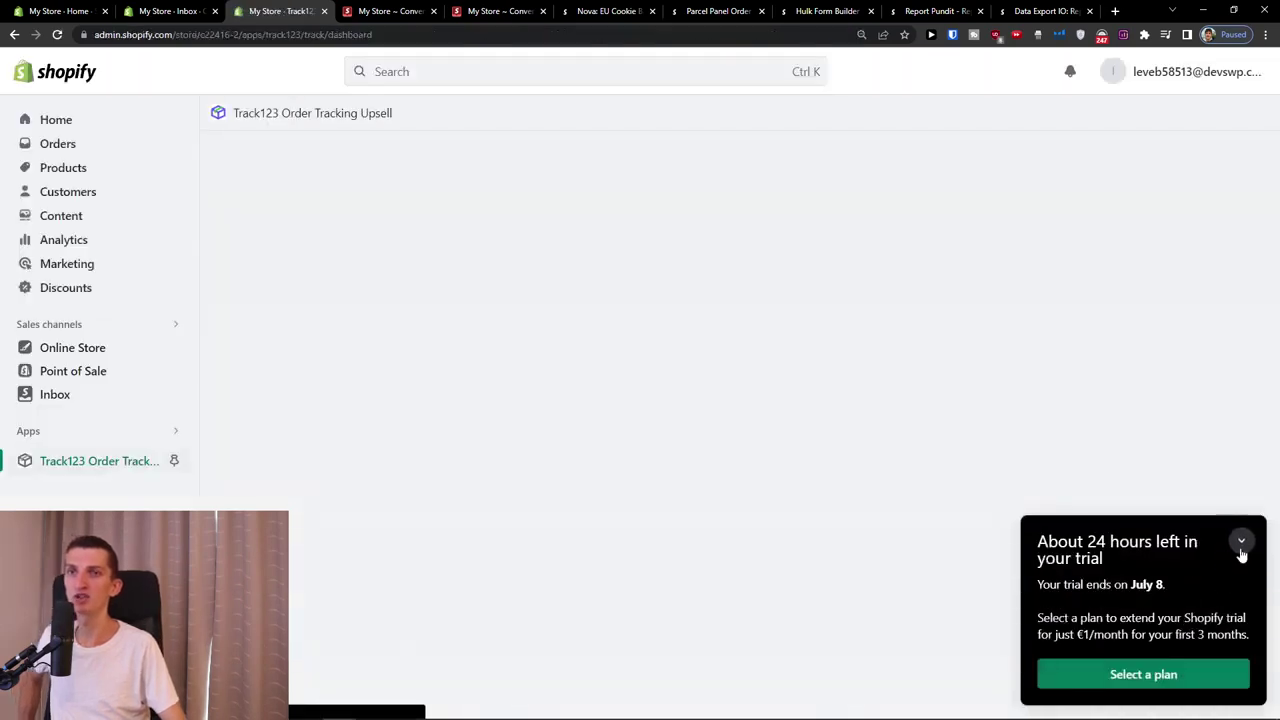
# - Collapse the trial notice and dismiss the banner about the brand new tracking page style
pyautogui.click(1241, 545)
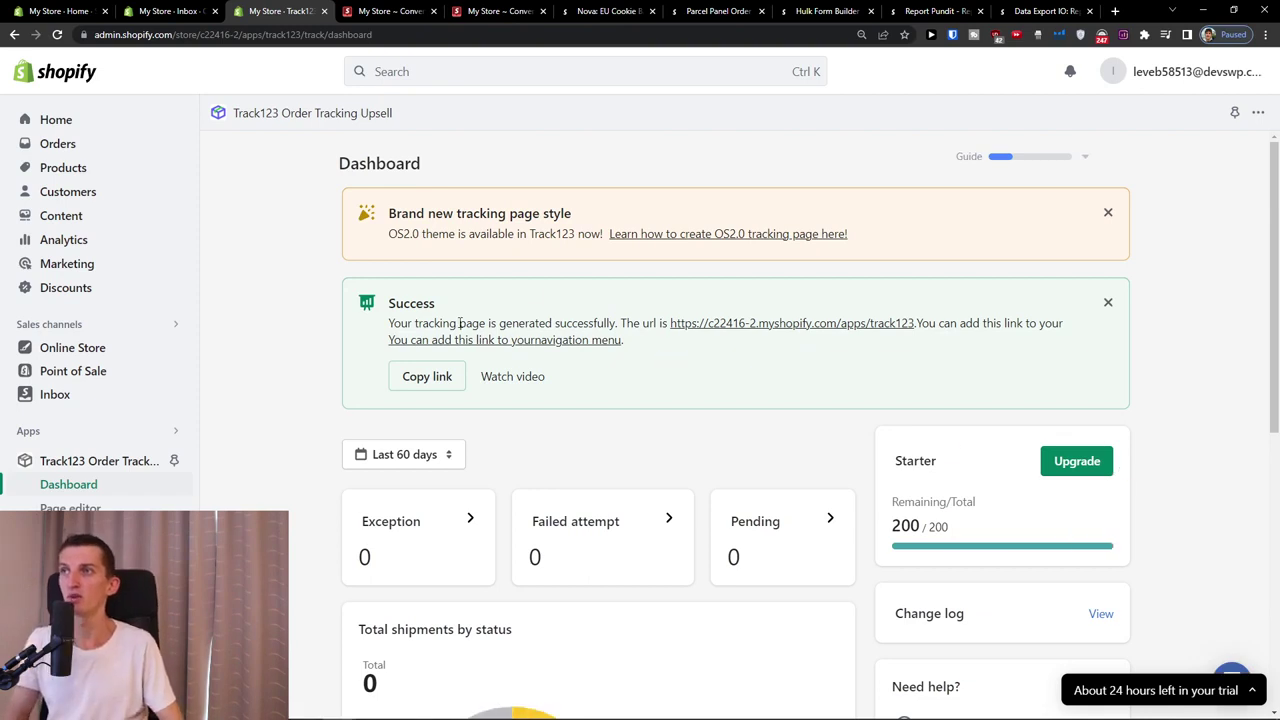
pyautogui.click(1108, 214)
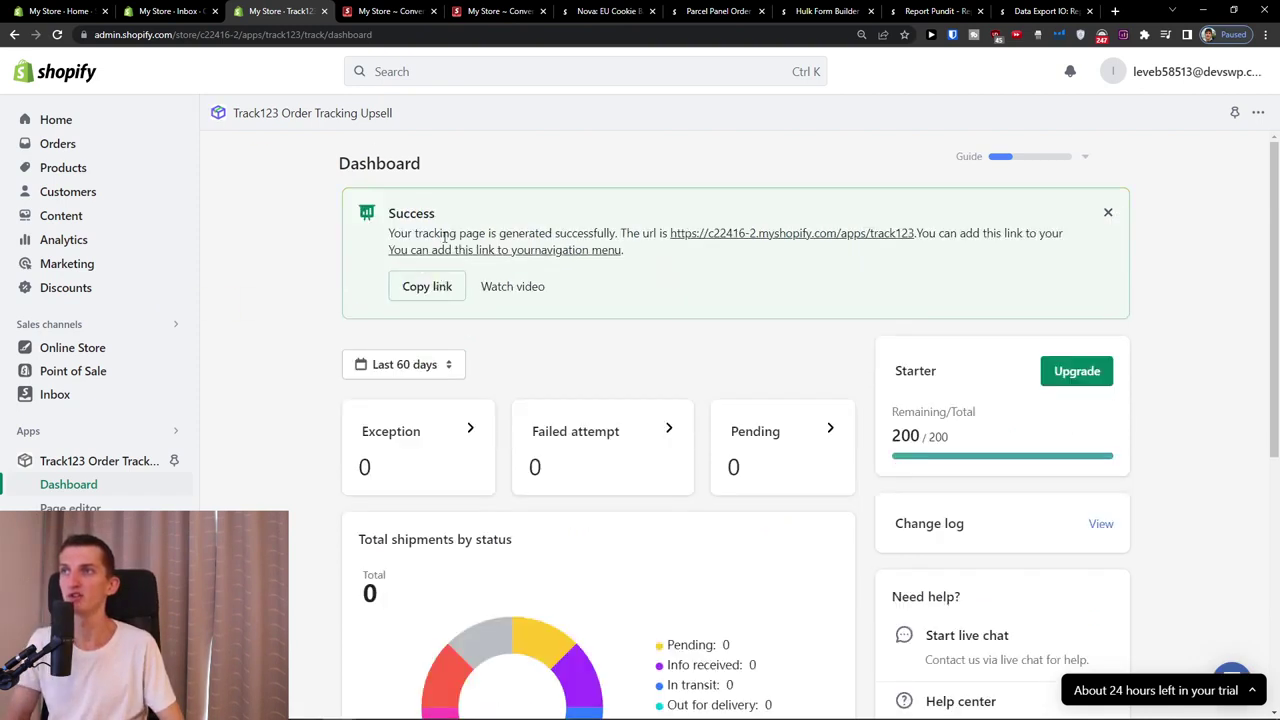
# - Open the generated tracking page from its link, view it on the storefront and return to the Track123 dashboard
pyautogui.click(712, 236)
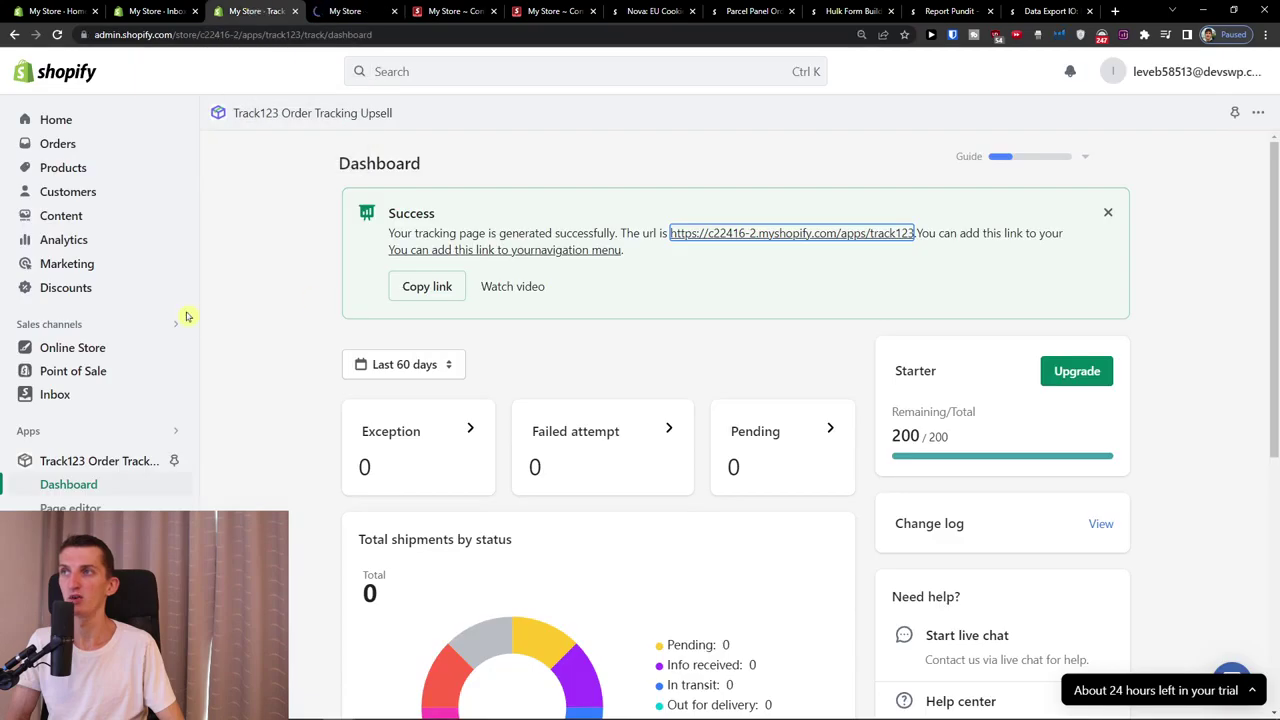
pyautogui.scroll(-1, 400, 340)
pyautogui.scroll(1, 490, 312)
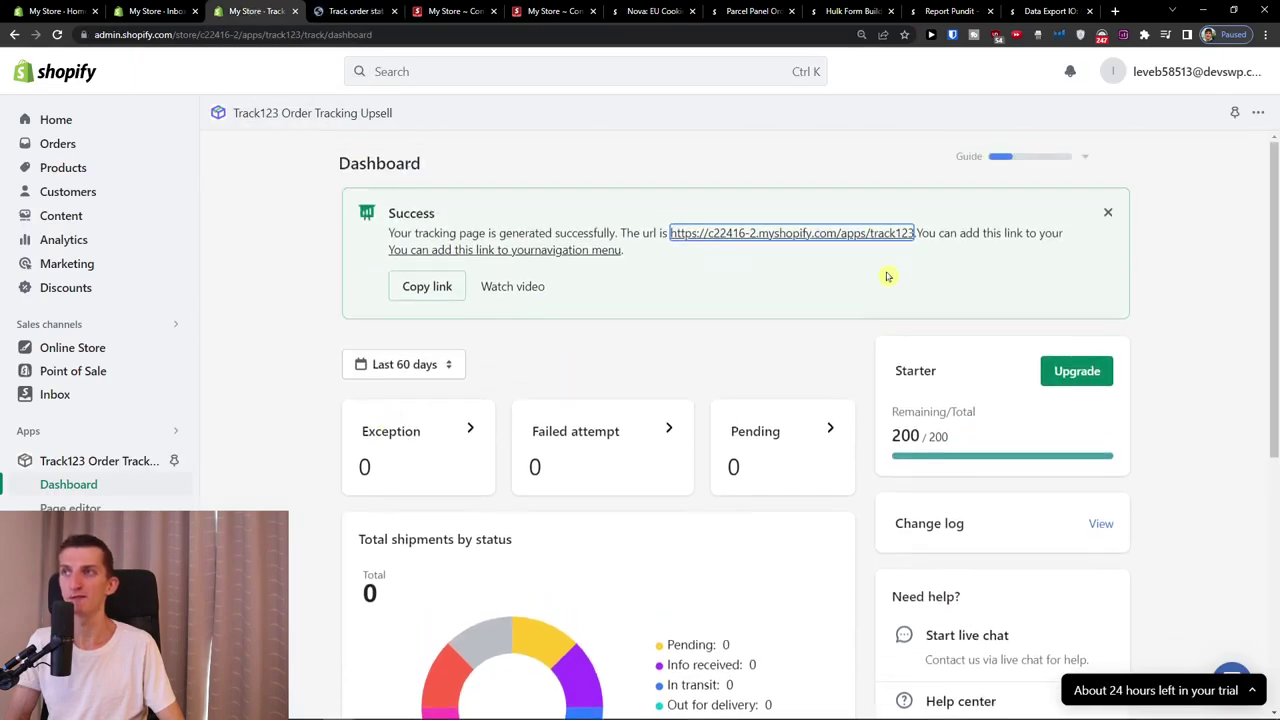
pyautogui.click(372, 10)
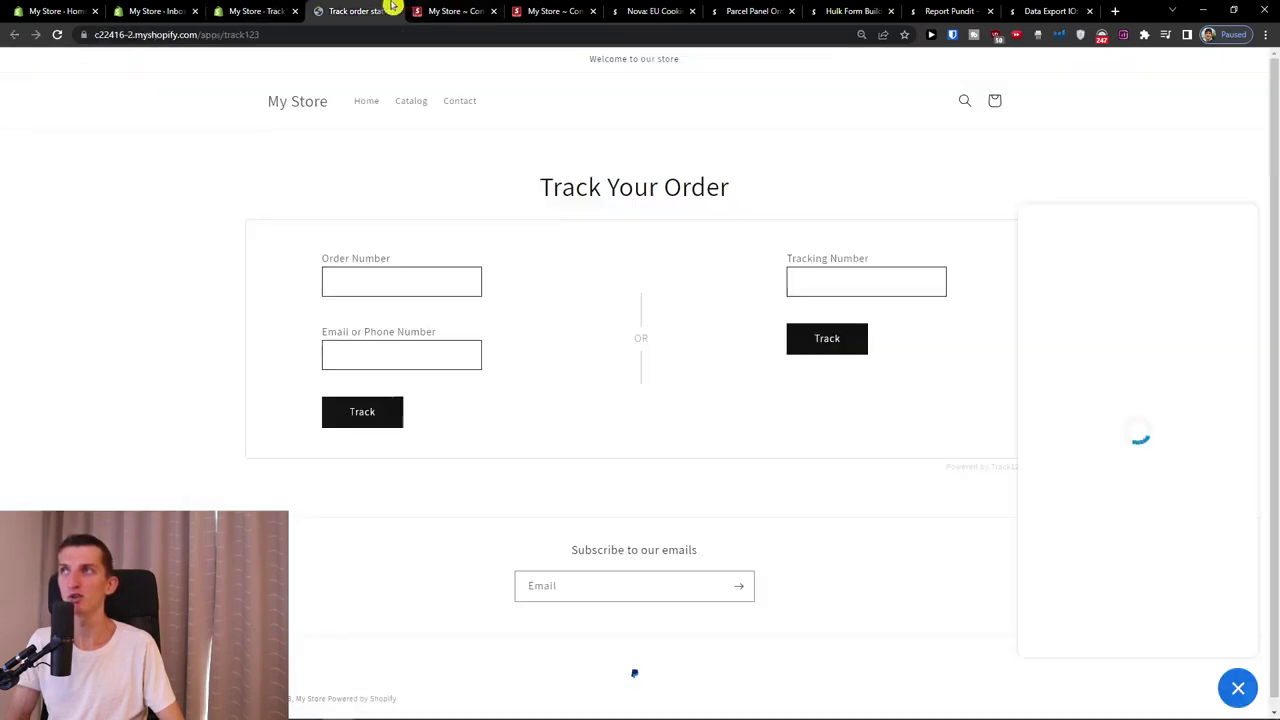
pyautogui.click(281, 8)
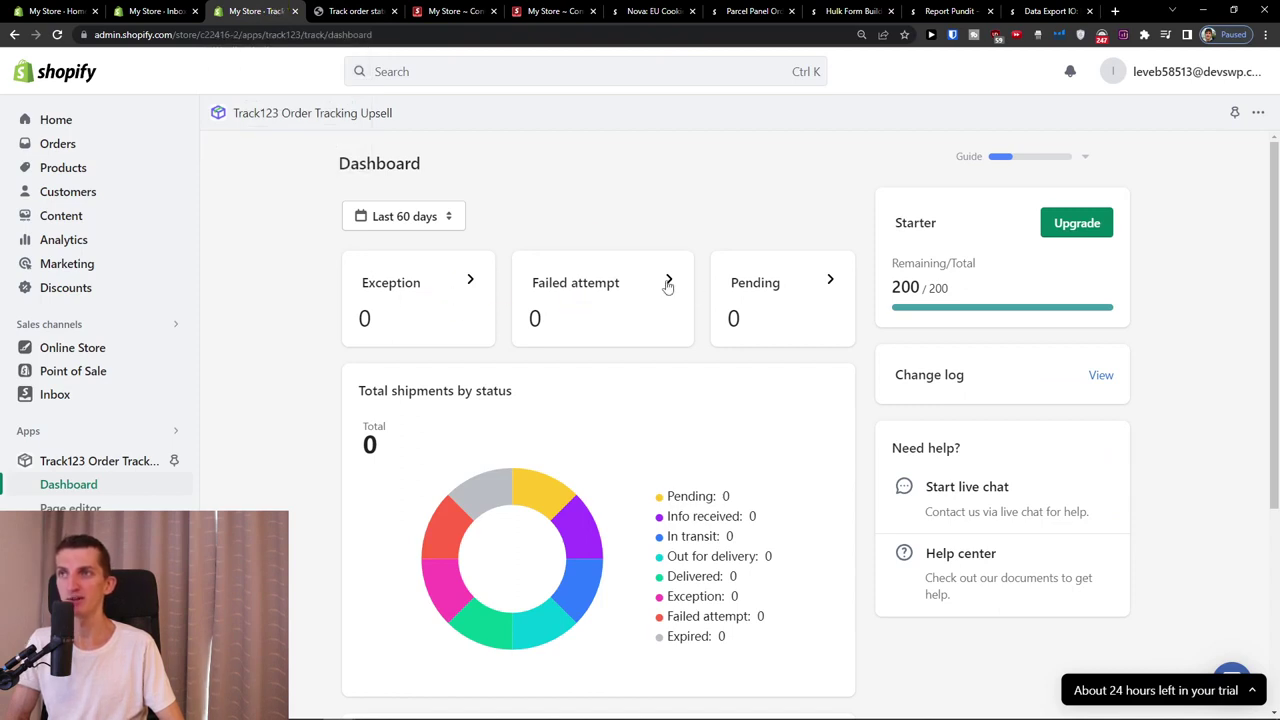
# - Examine the dashboard's date range options, total shipments by status and the Orders & Lookups chart
pyautogui.click(415, 216)
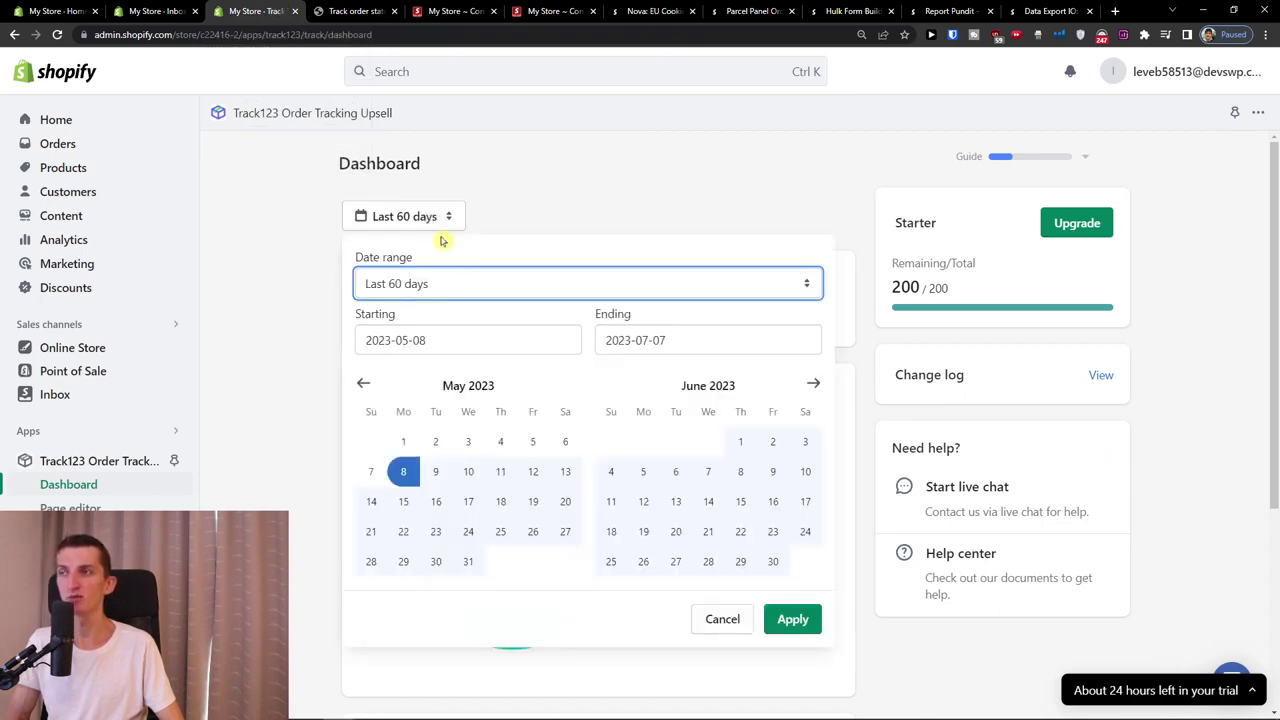
pyautogui.click(310, 386)
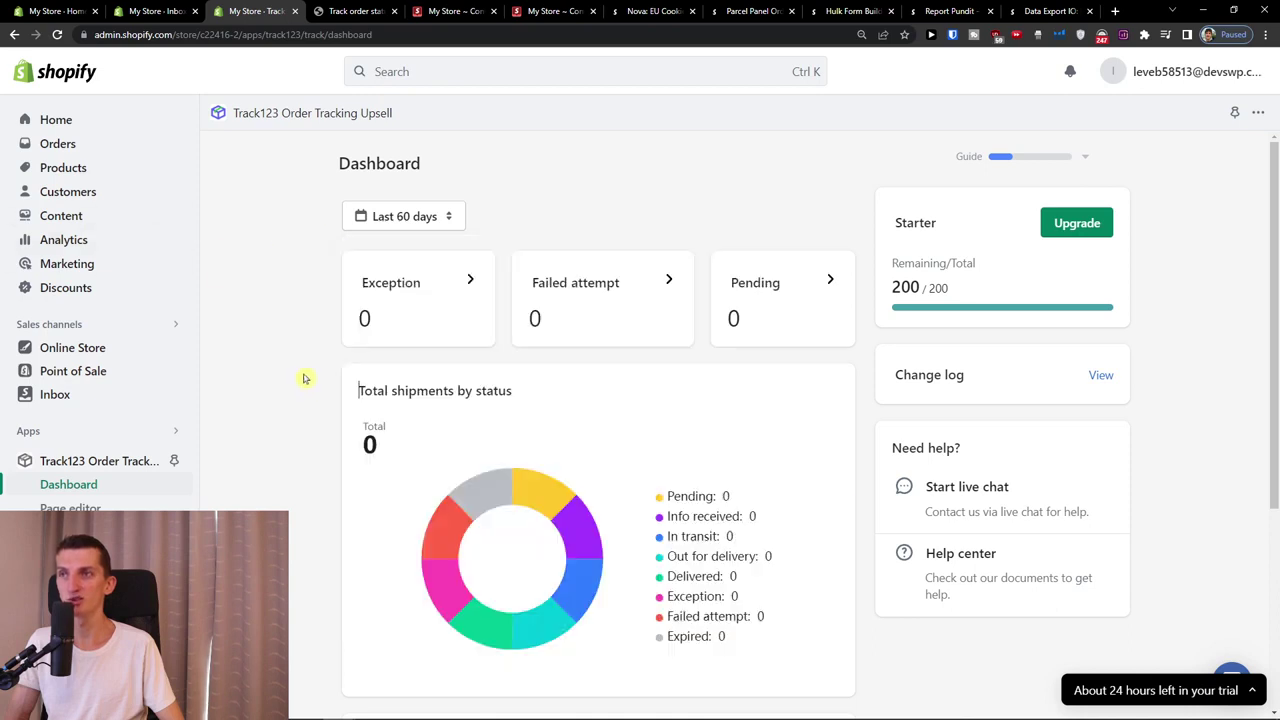
pyautogui.scroll(-1, 305, 378)
pyautogui.scroll(-1, 300, 374)
pyautogui.scroll(1, 320, 350)
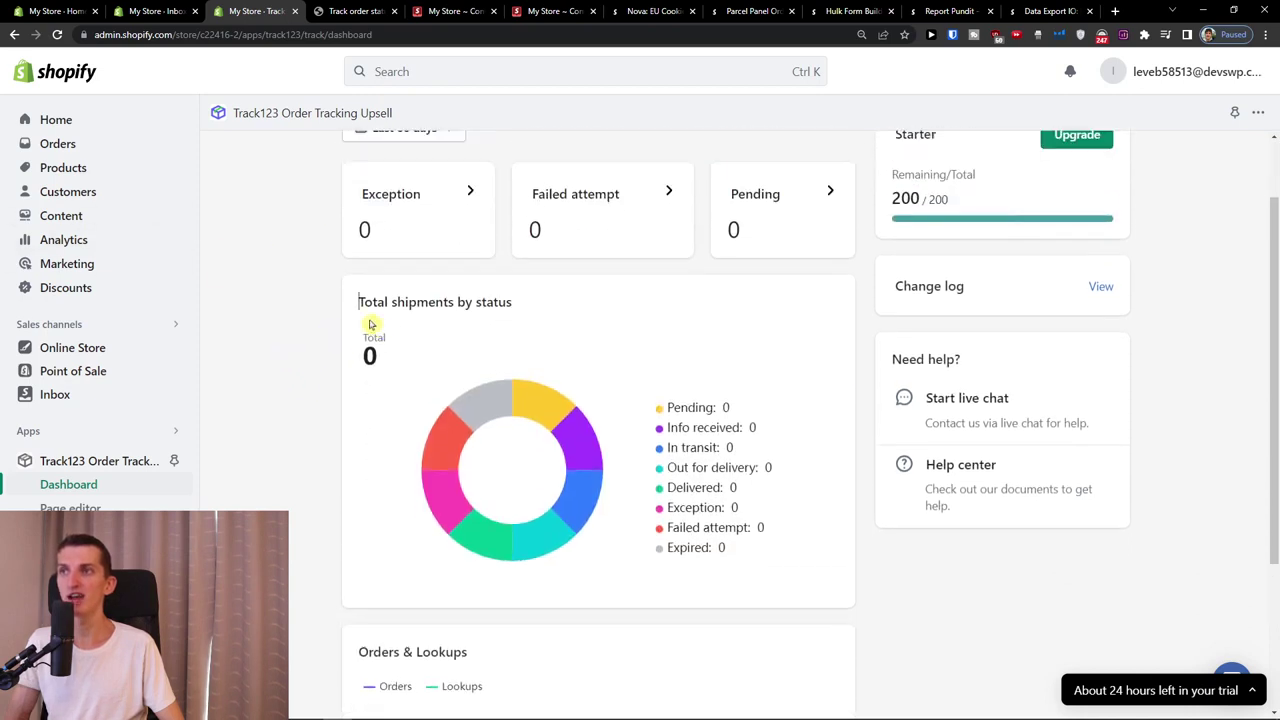
pyautogui.scroll(-1, 495, 334)
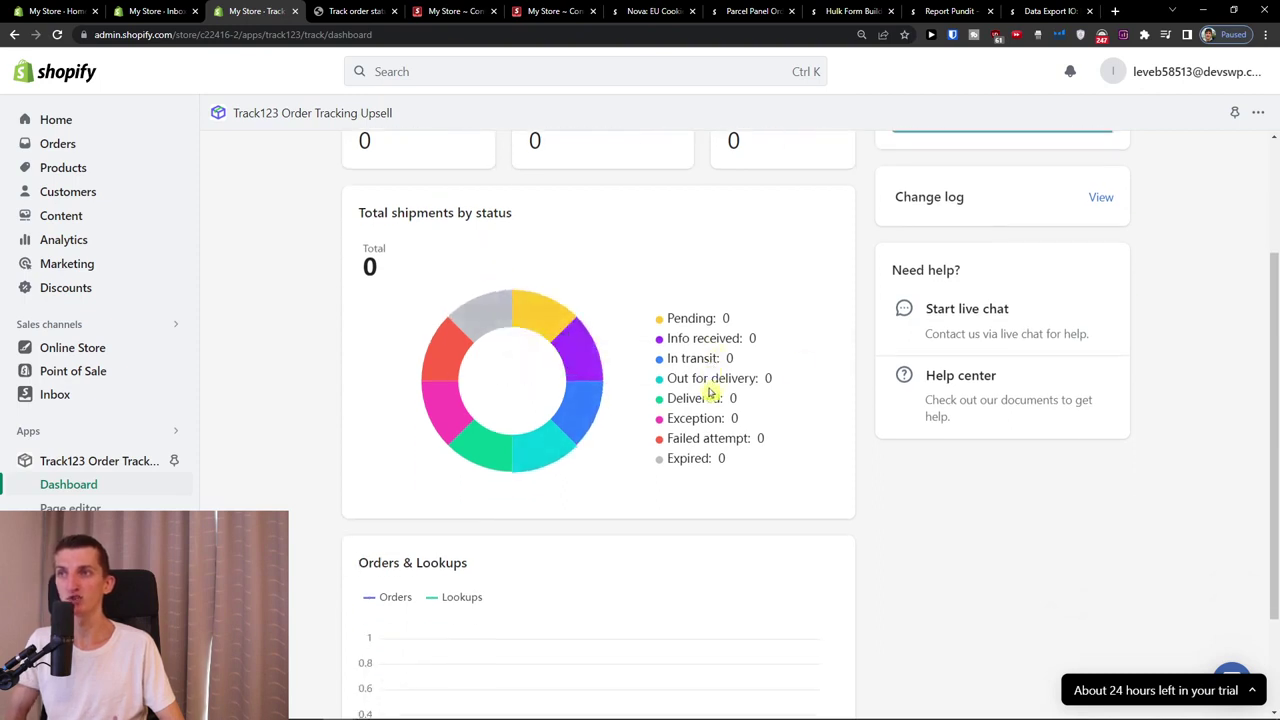
pyautogui.click(706, 440)
pyautogui.click(700, 442)
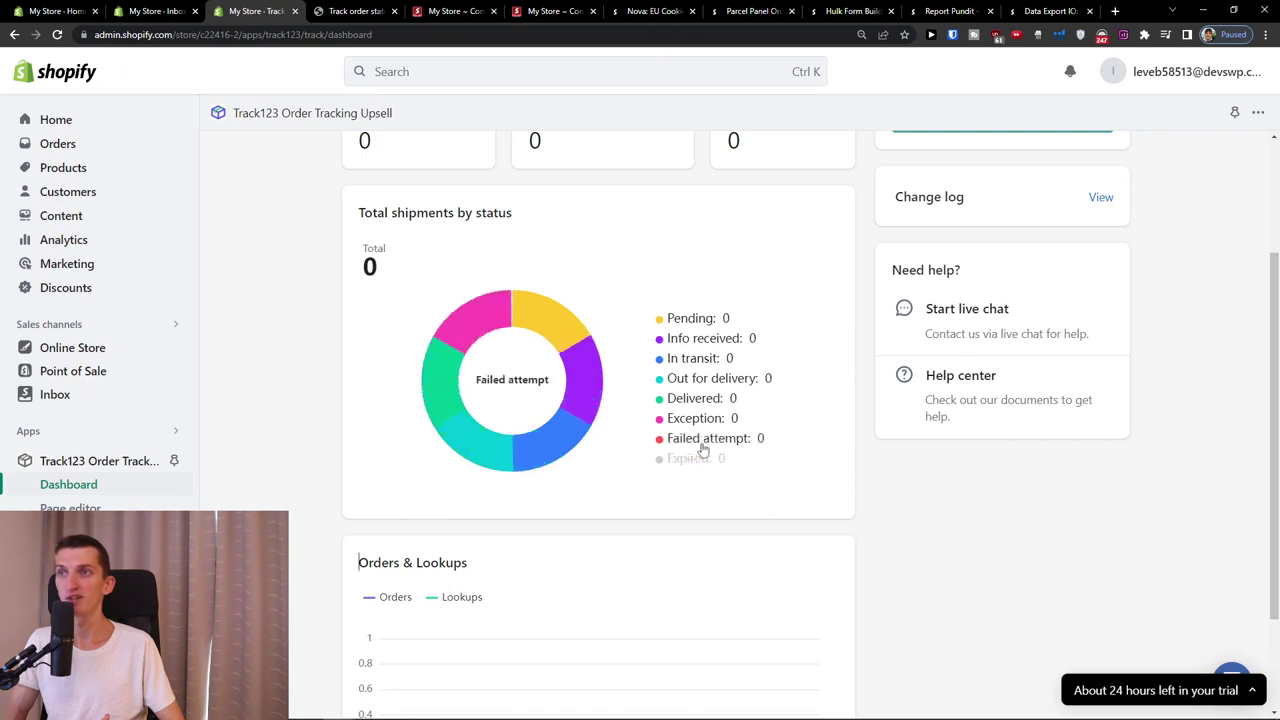
pyautogui.scroll(-1, 486, 375)
pyautogui.scroll(1, 482, 375)
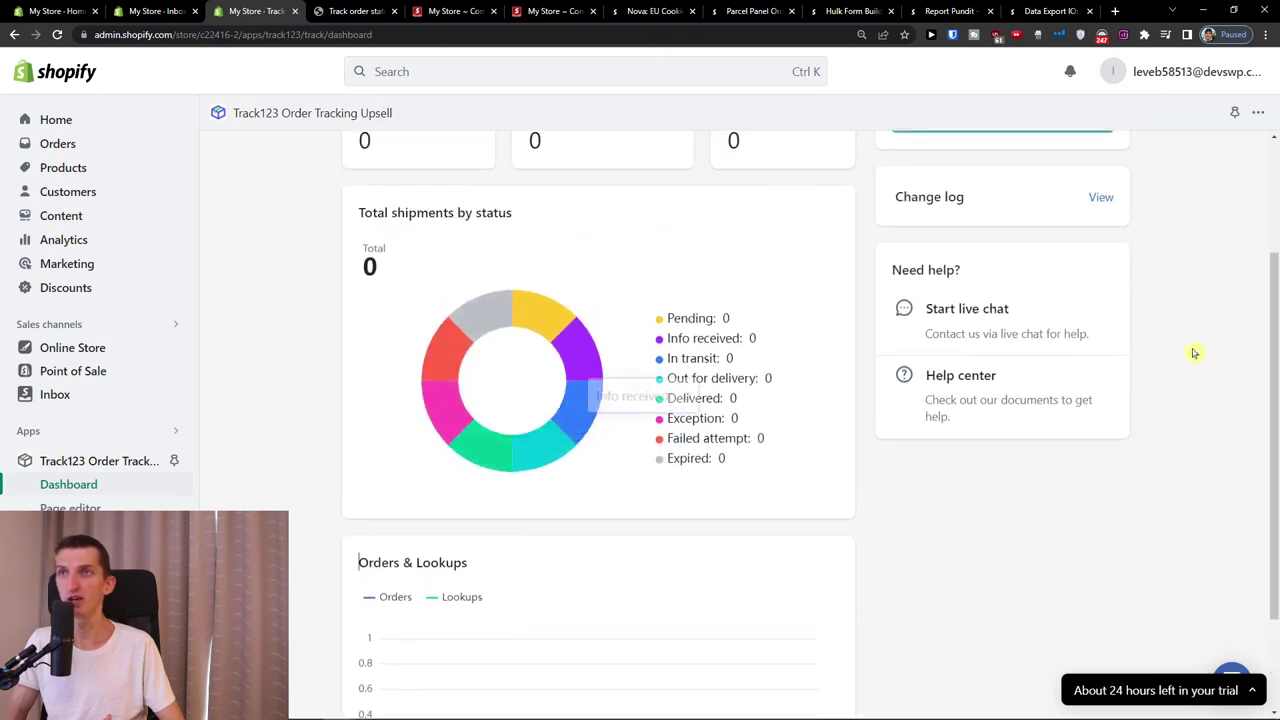
pyautogui.scroll(-2, 934, 374)
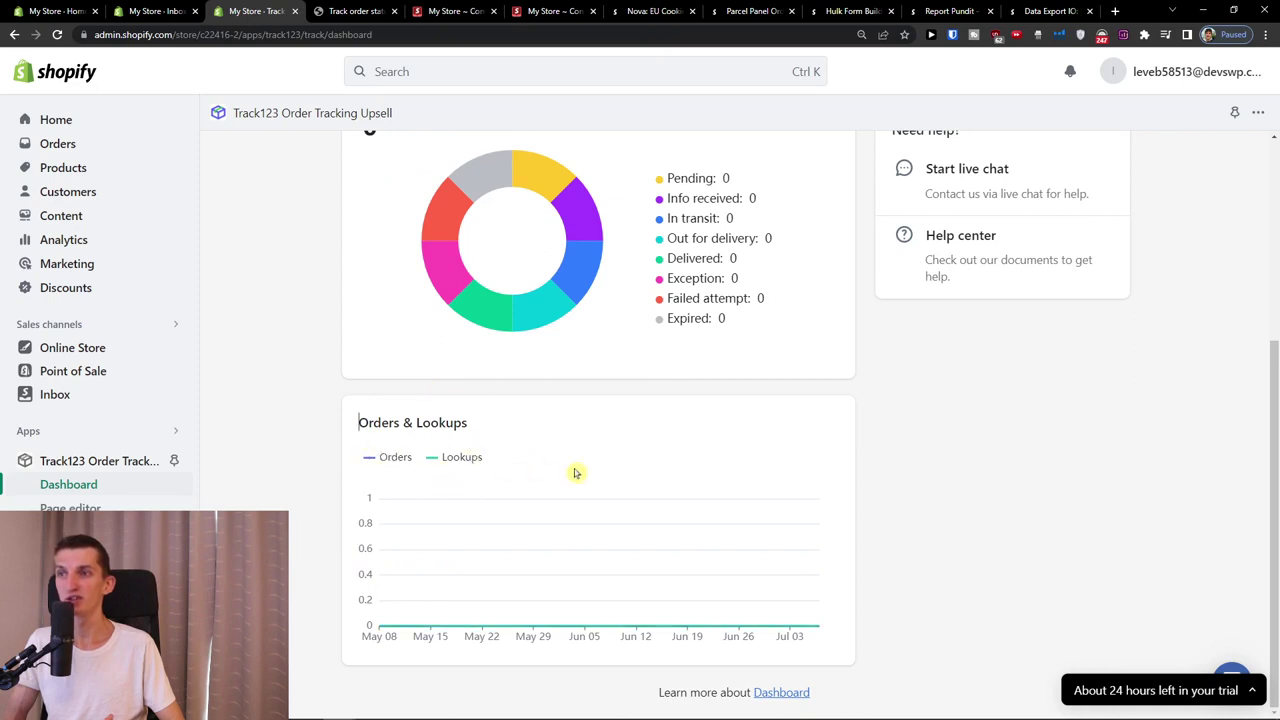
pyautogui.scroll(4, 650, 488)
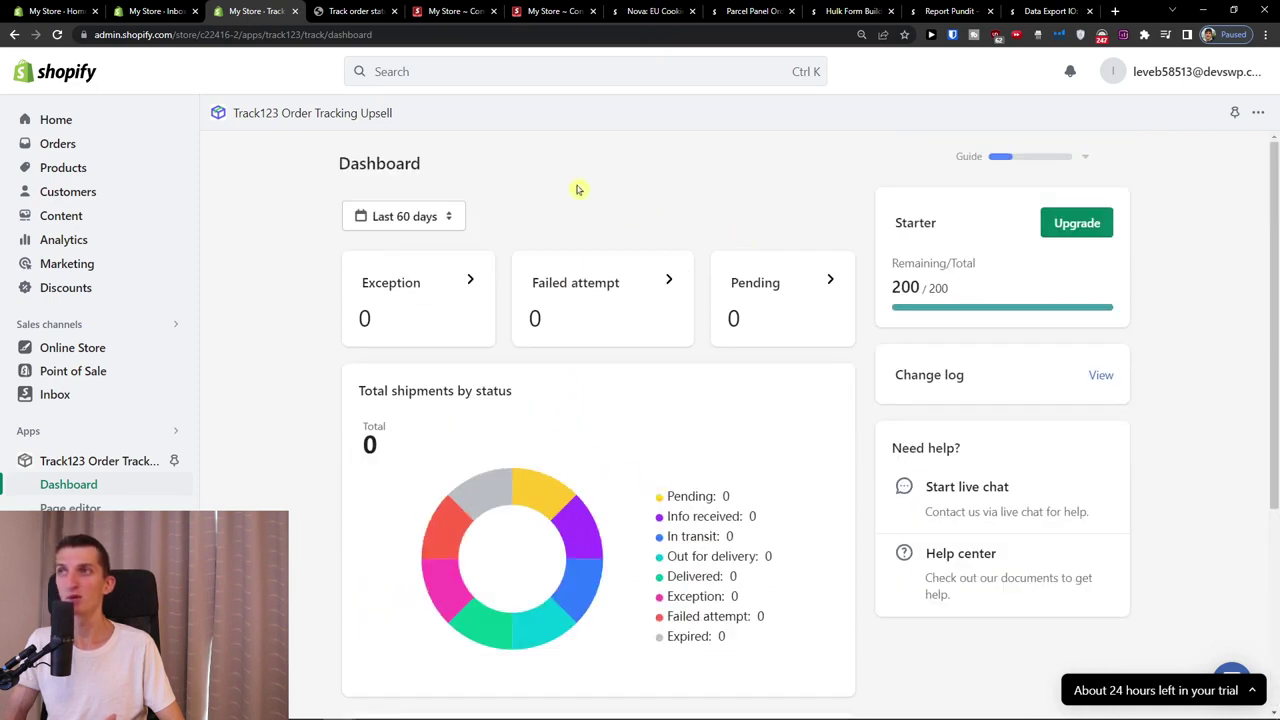
# - Open the upgrade options and compare the Starter, Growth, Advanced and Enterprise plans
pyautogui.click(1074, 232)
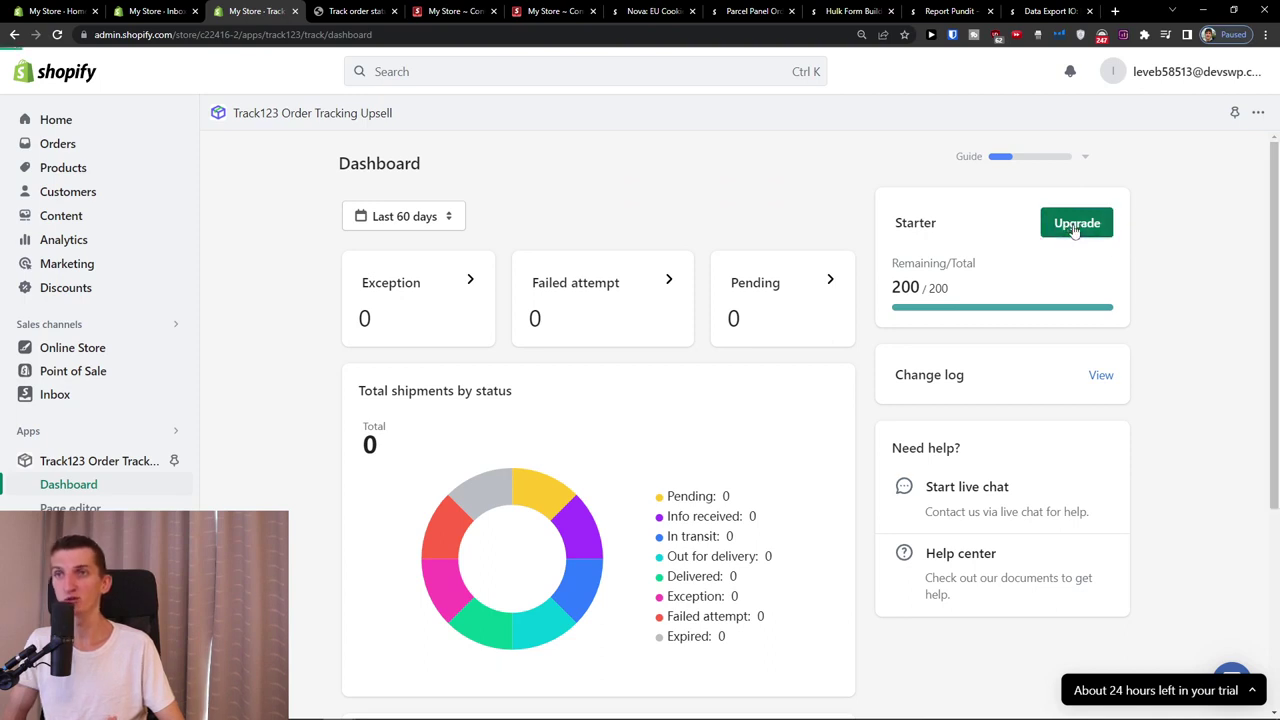
pyautogui.scroll(-1, 275, 316)
pyautogui.scroll(-2, 275, 316)
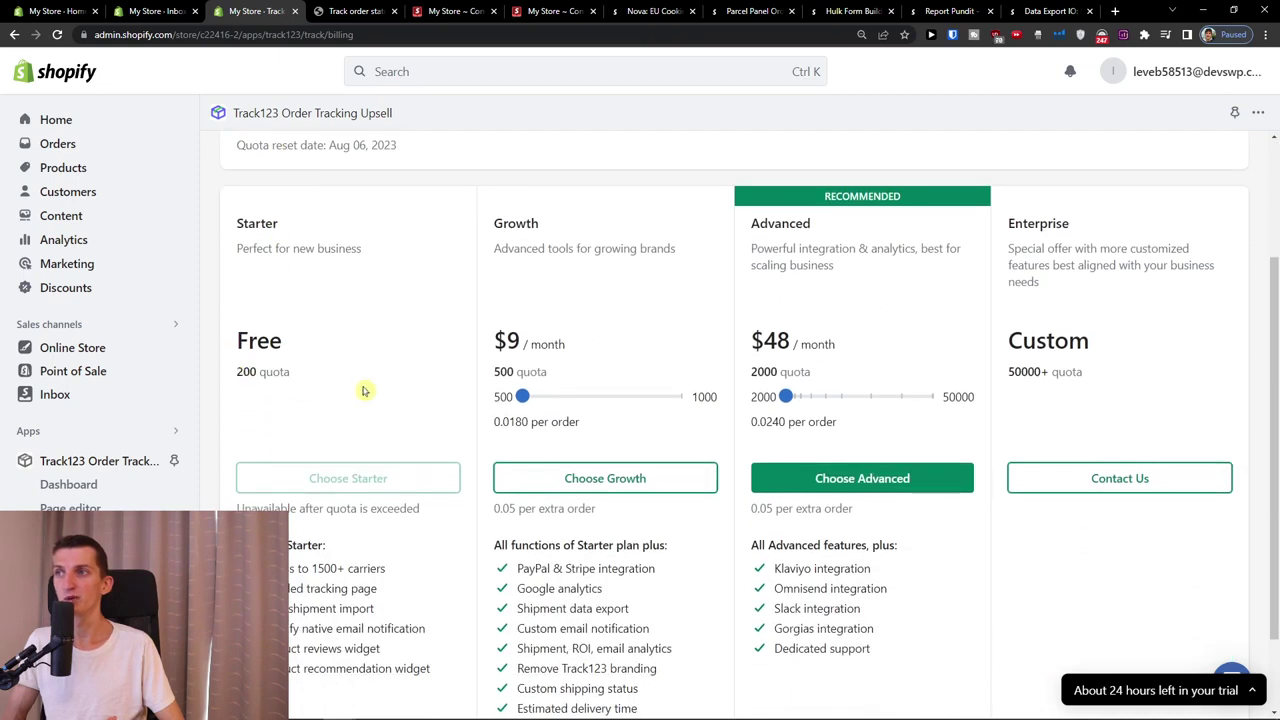
pyautogui.scroll(-1, 356, 390)
pyautogui.scroll(1, 356, 390)
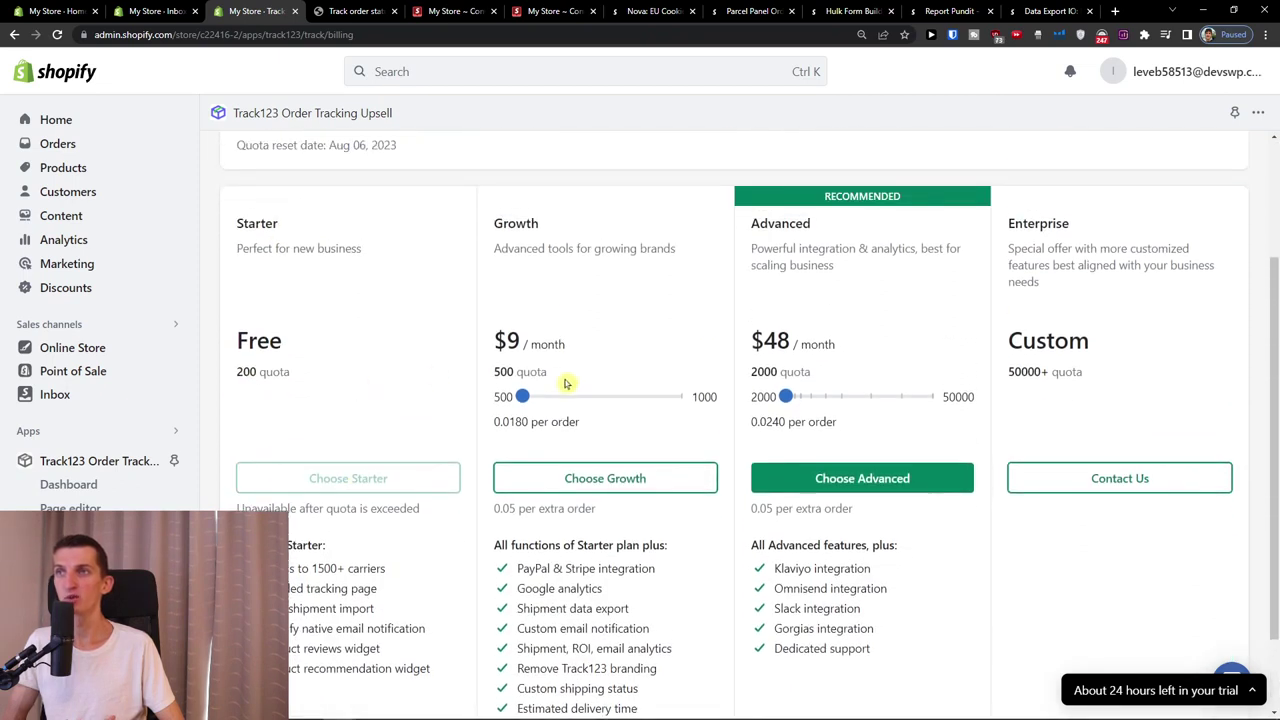
pyautogui.scroll(2, 1008, 268)
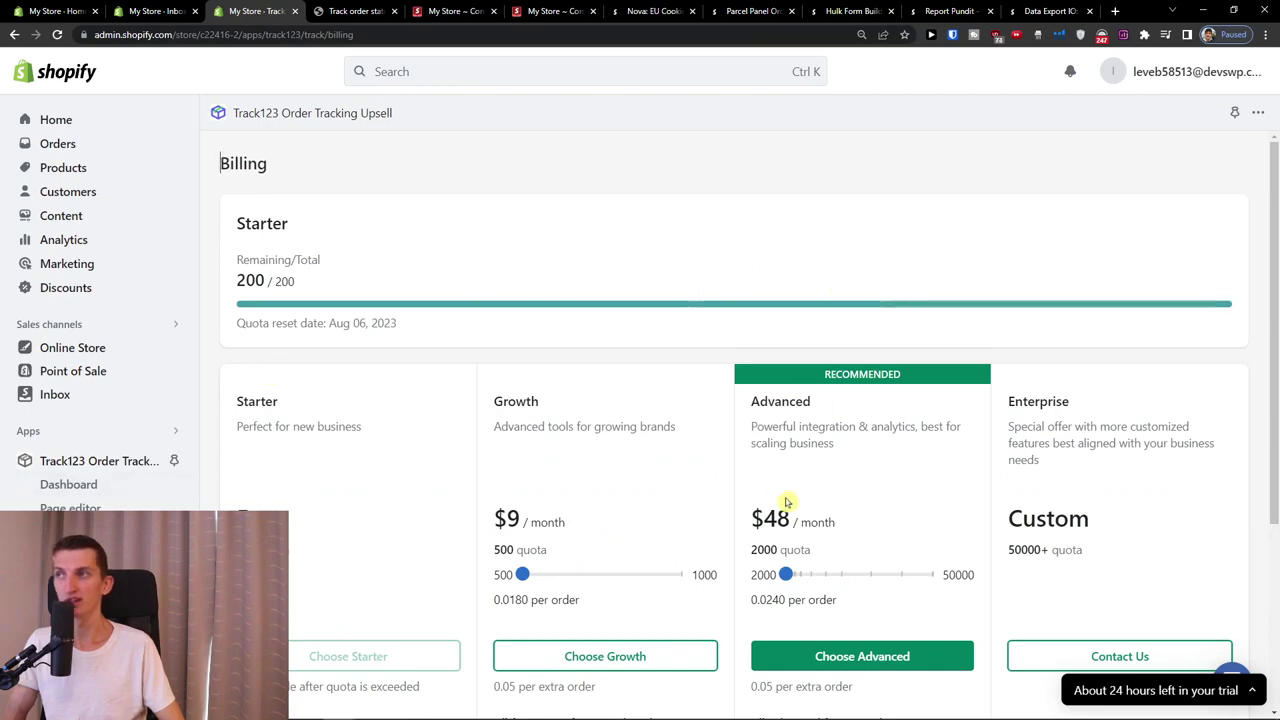
pyautogui.scroll(-2, 640, 524)
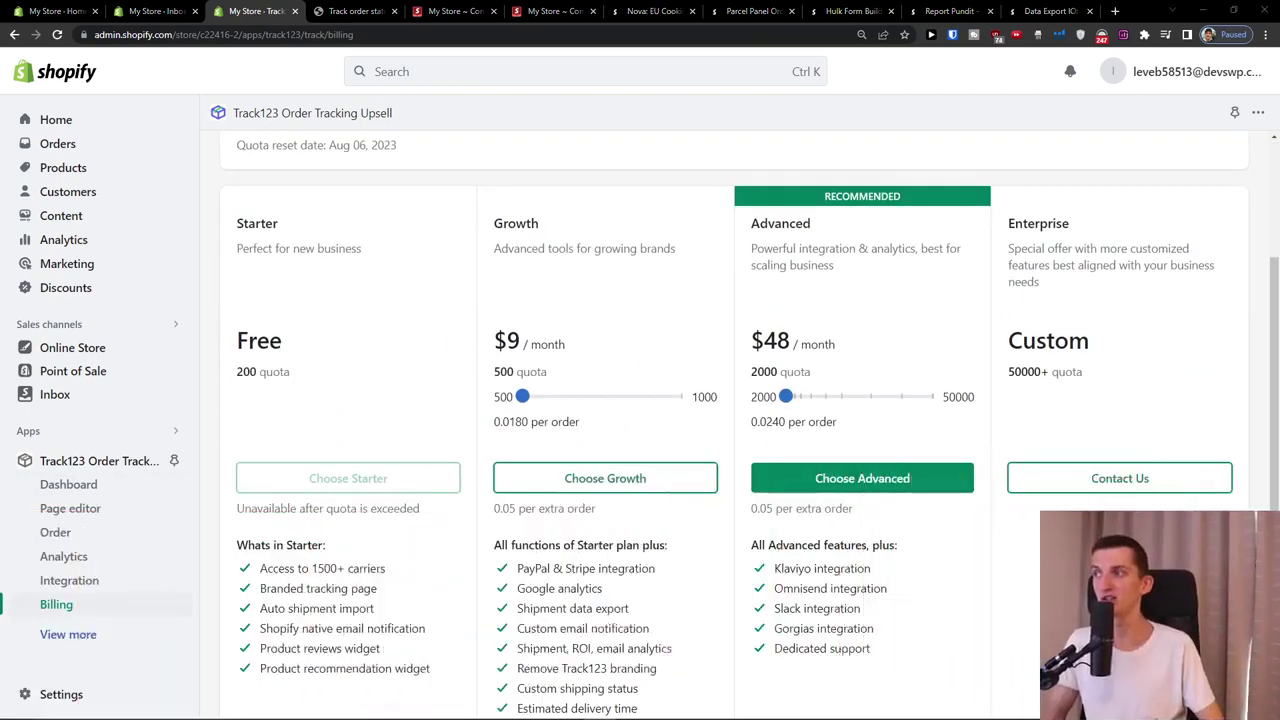
# - In the Track123 page editor, change the tracking page style to the Modern theme and save
pyautogui.click(87, 510)
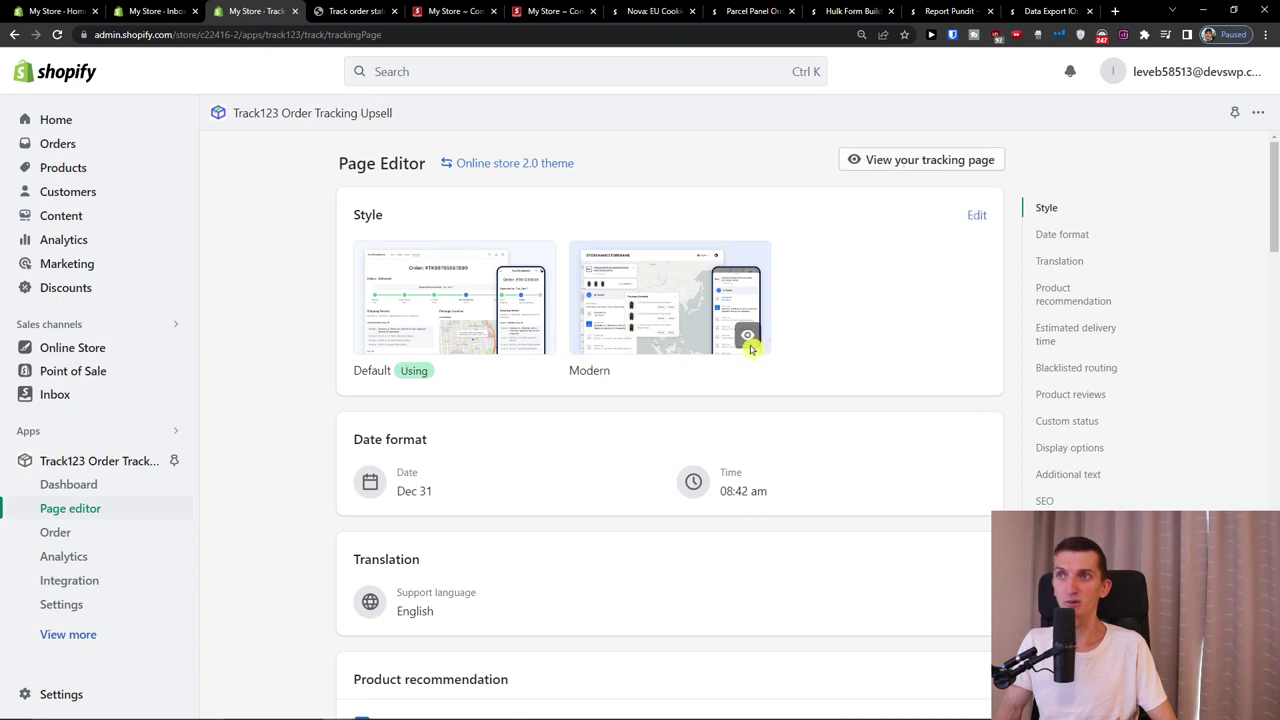
pyautogui.click(973, 216)
pyautogui.click(670, 320)
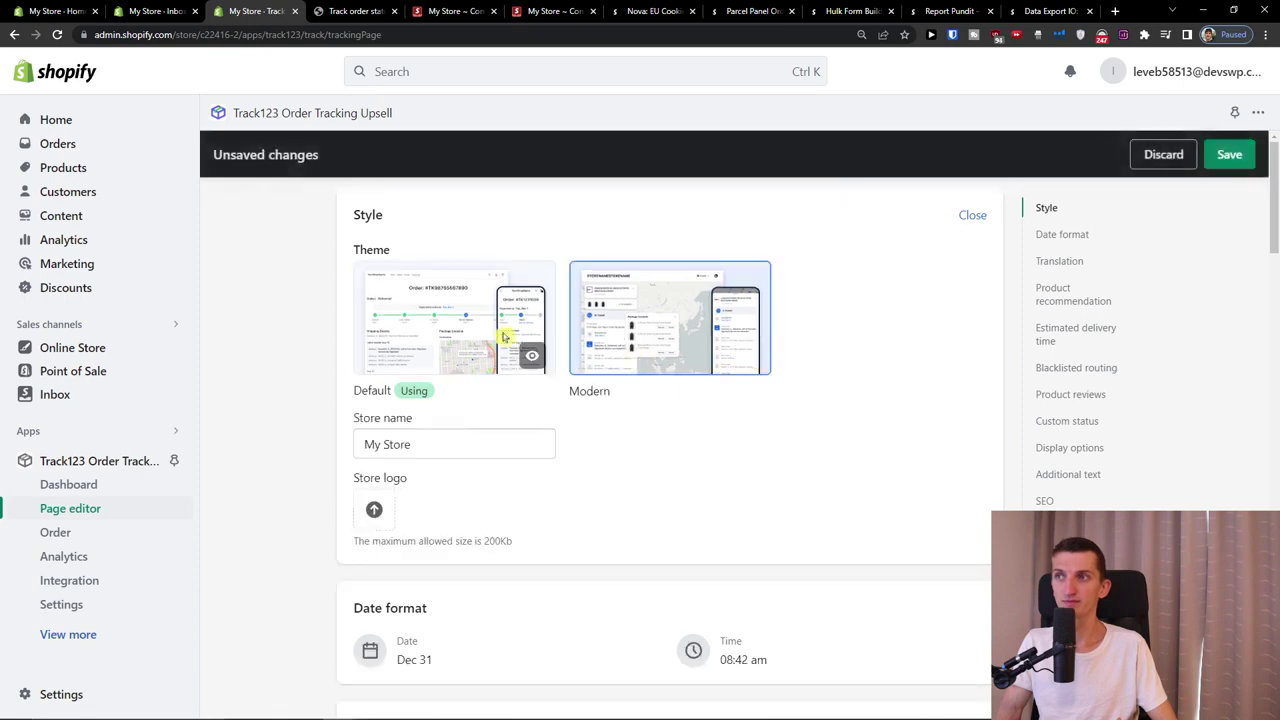
pyautogui.click(1229, 155)
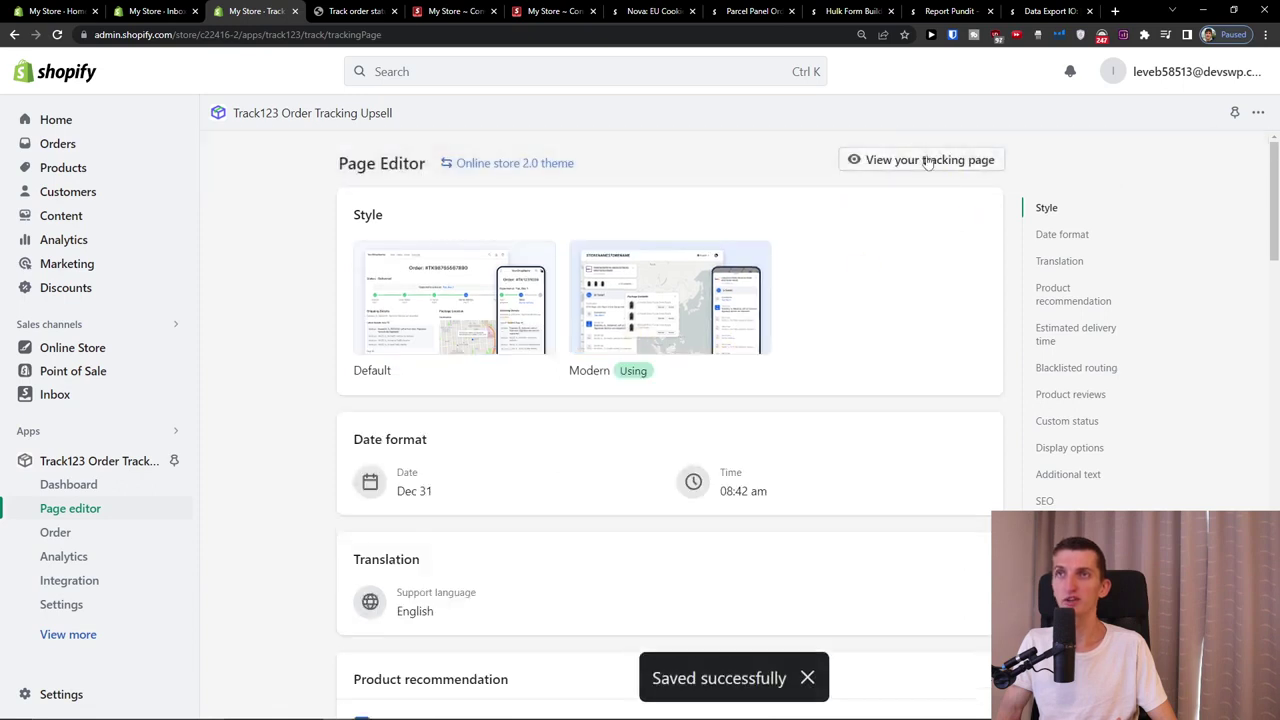
# - Preview the Modern tracking page, view the sample order's package contents and return to the page editor
pyautogui.click(921, 163)
pyautogui.click(272, 10)
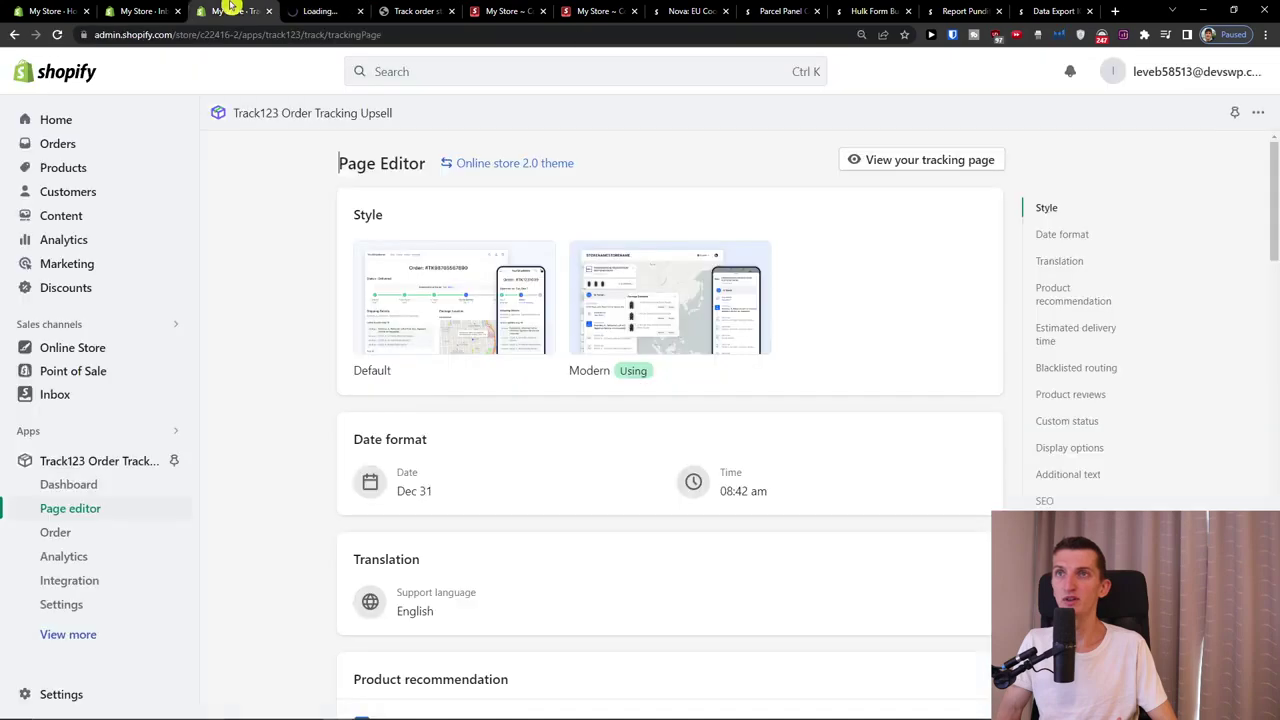
pyautogui.click(302, 9)
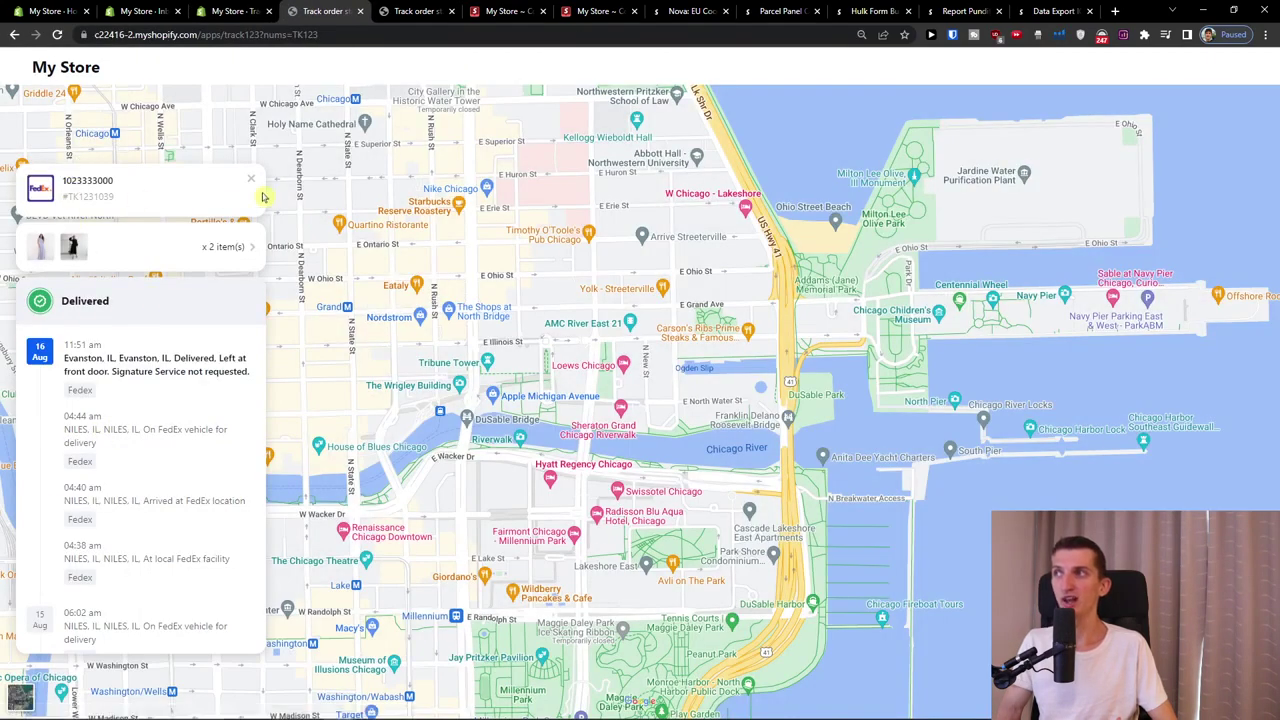
pyautogui.click(240, 256)
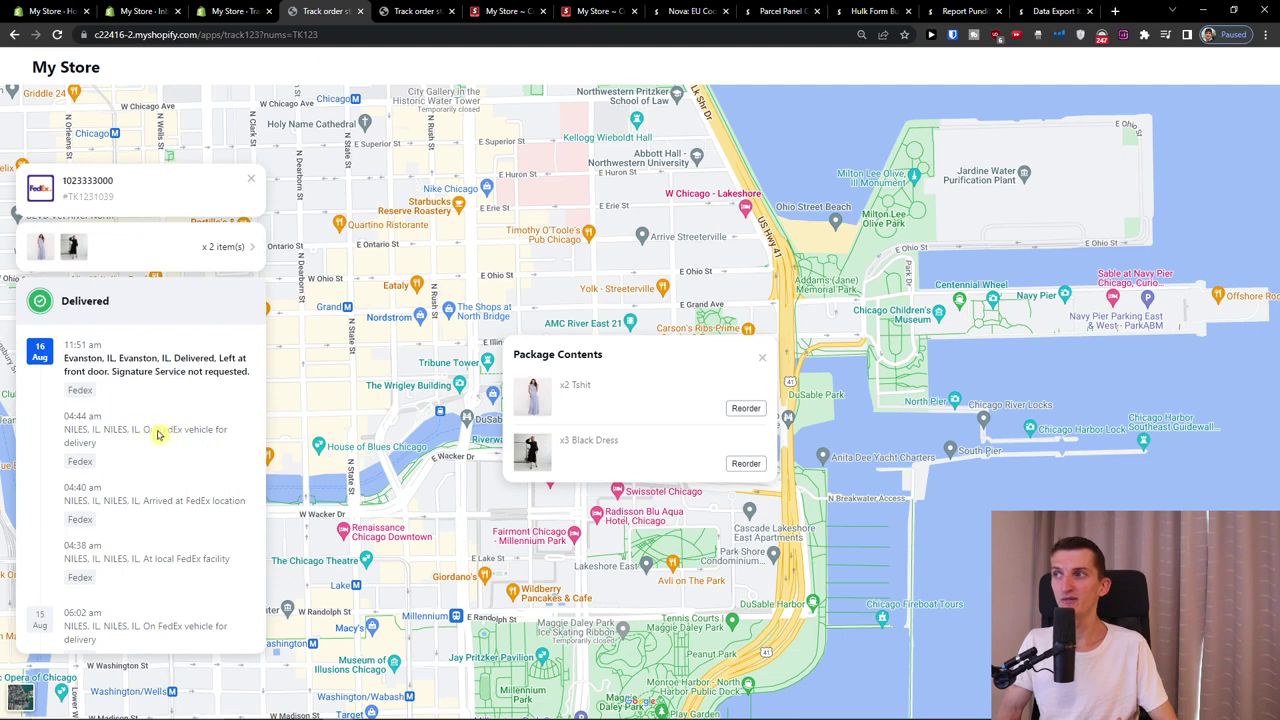
pyautogui.click(763, 357)
pyautogui.click(238, 11)
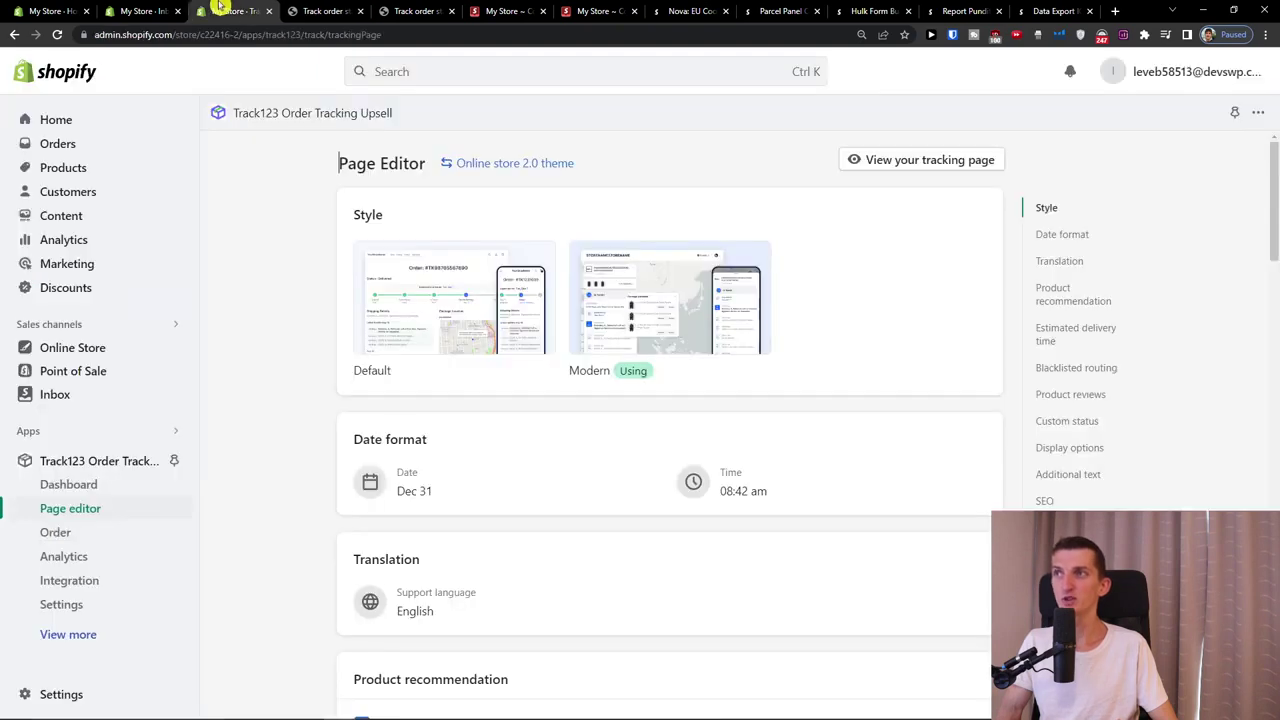
# - Set the tracking page style to the Default theme and save
pyautogui.click(975, 217)
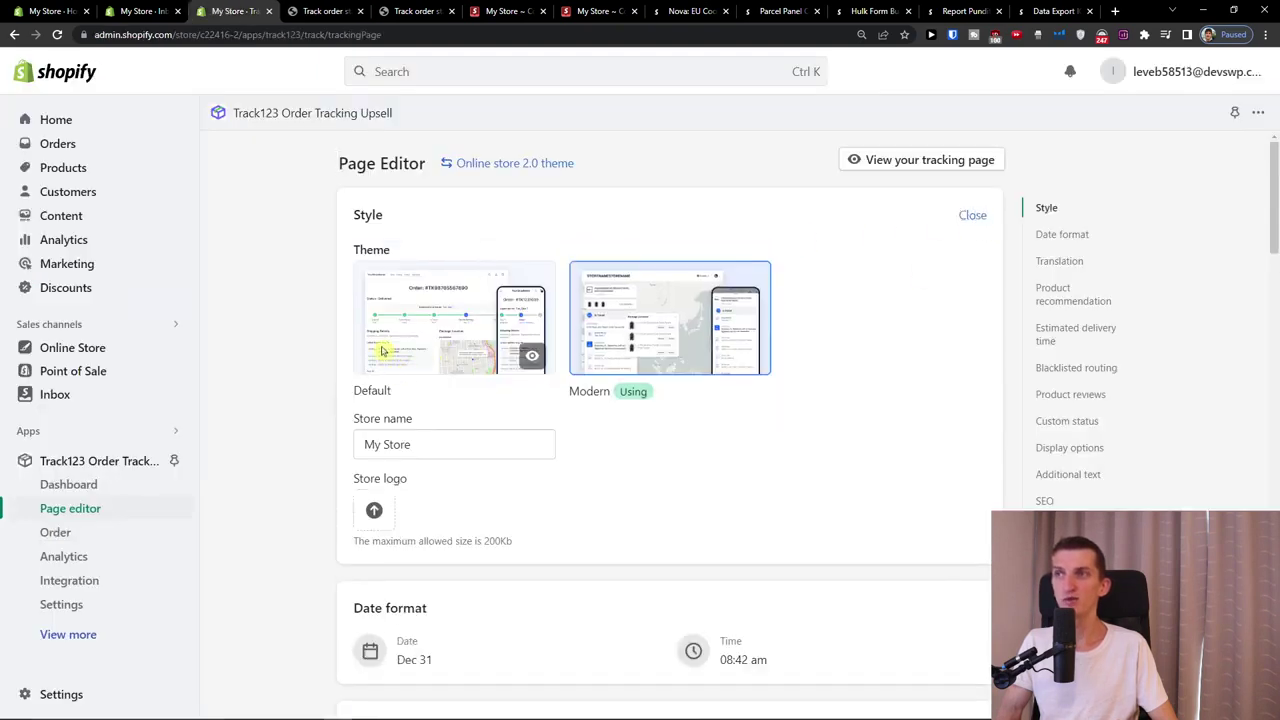
pyautogui.click(971, 215)
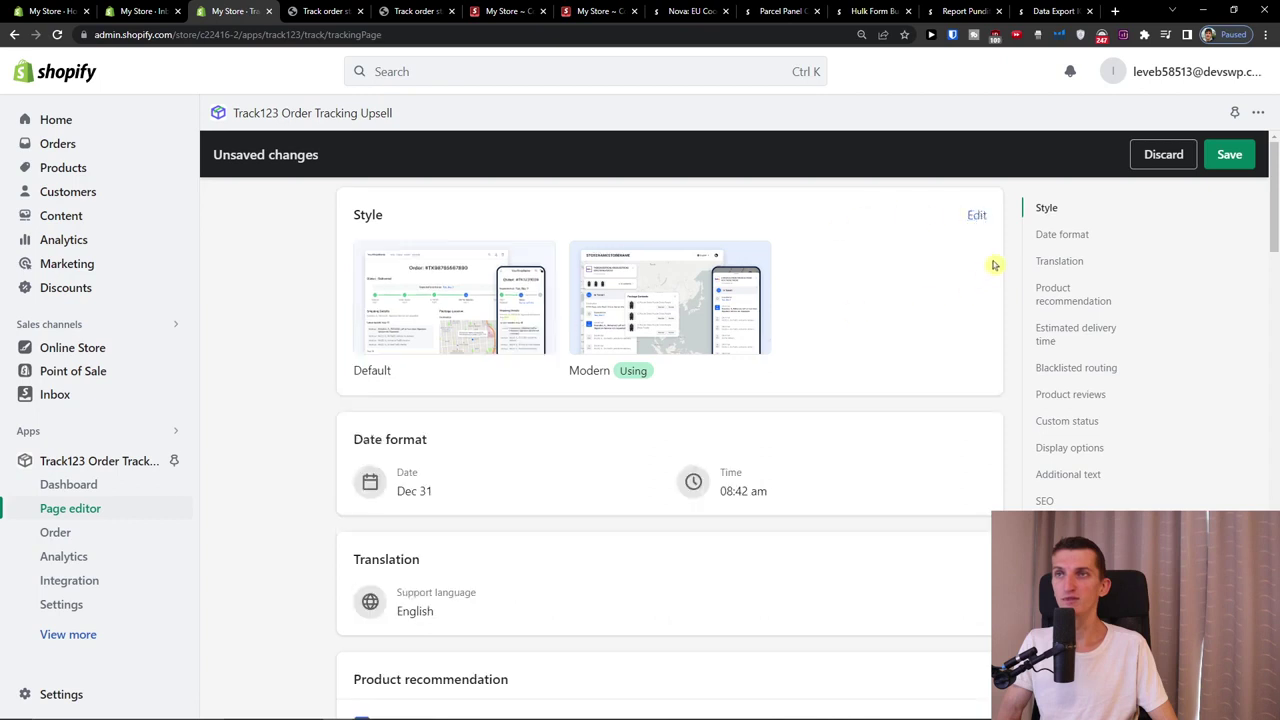
pyautogui.click(1256, 156)
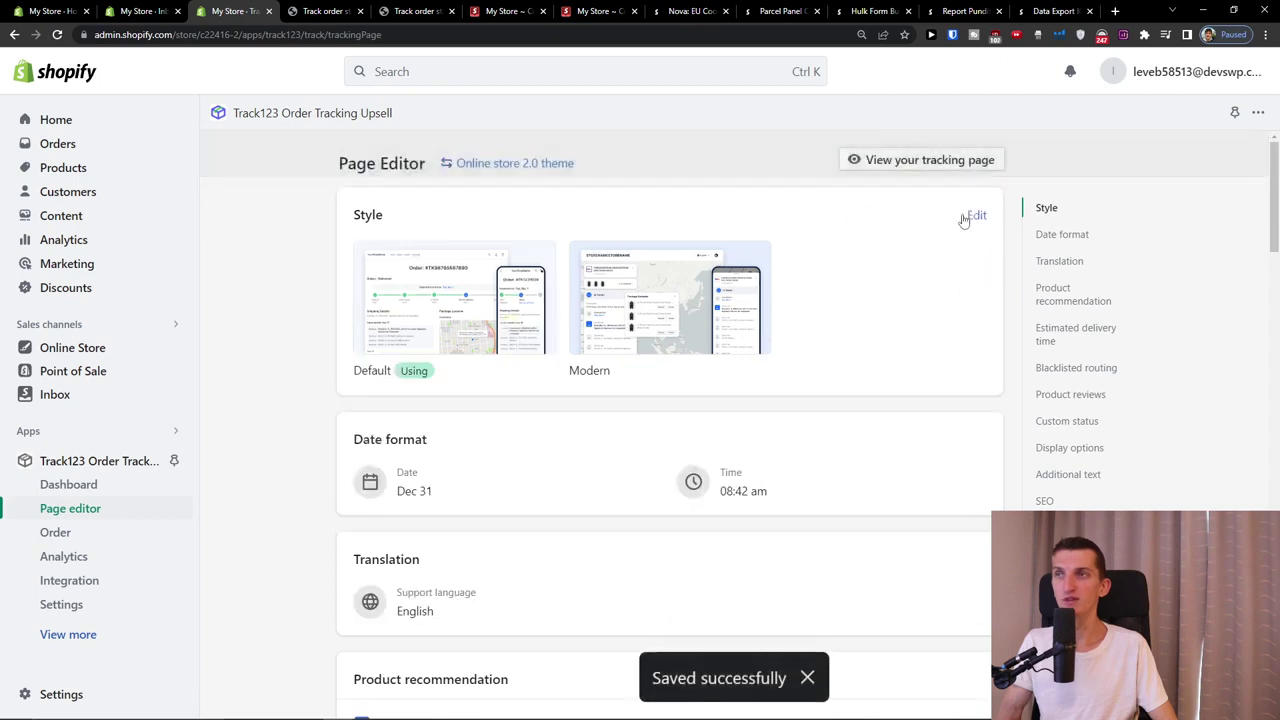
# - Preview the tracking page in the Default style and view the storefront's order lookup form
pyautogui.click(928, 162)
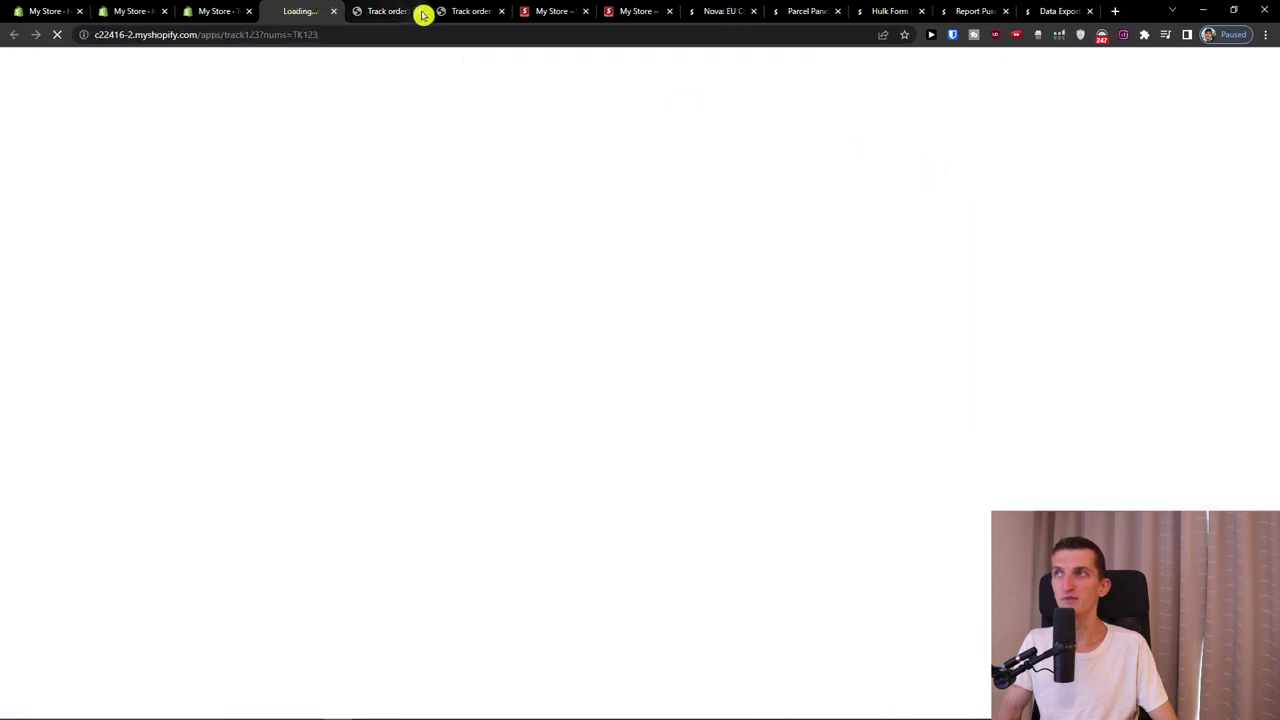
pyautogui.click(389, 9)
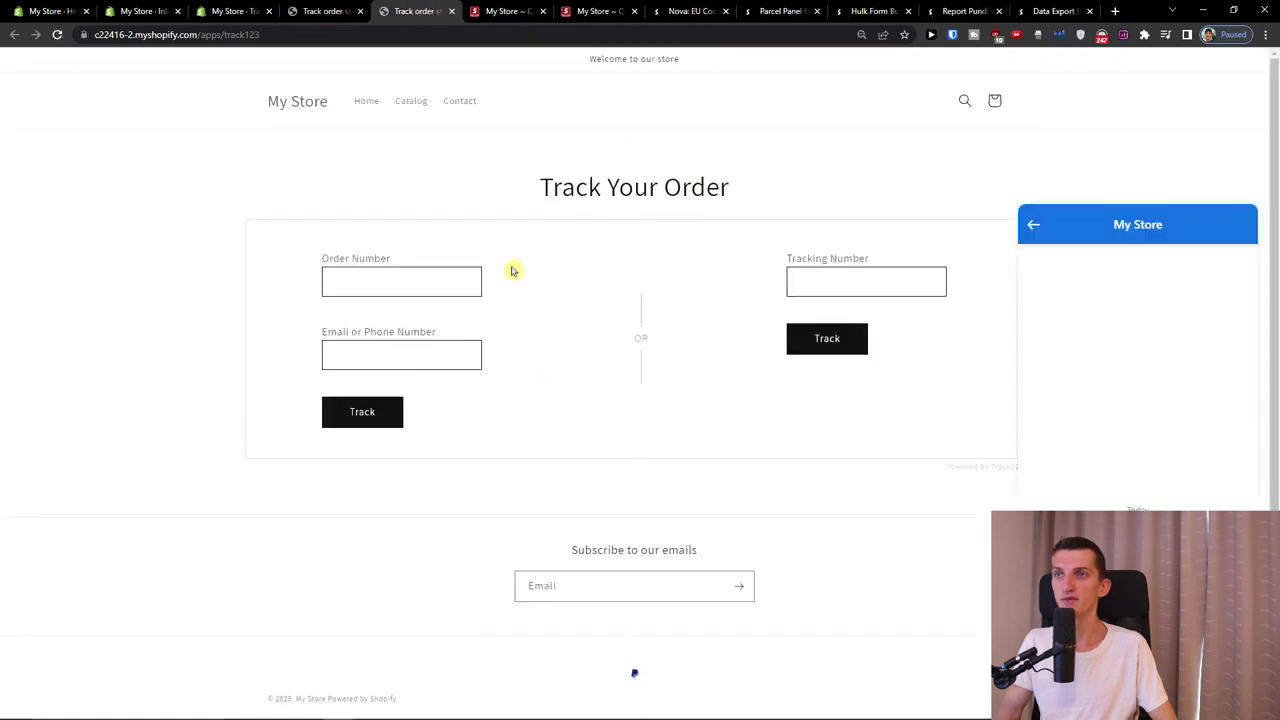
# - Examine the sample order's delivery status timeline, shipping details and package info on the storefront tracking page
pyautogui.click(345, 18)
pyautogui.scroll(-5, 551, 374)
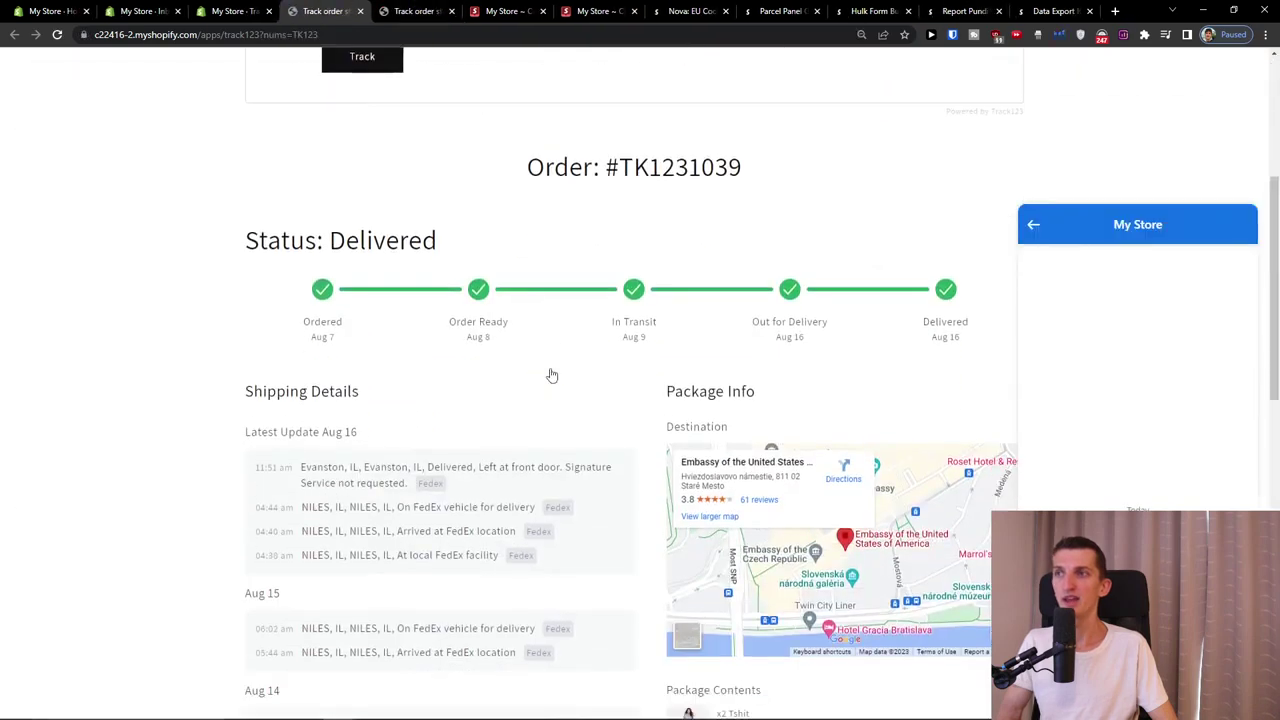
pyautogui.scroll(1, 790, 212)
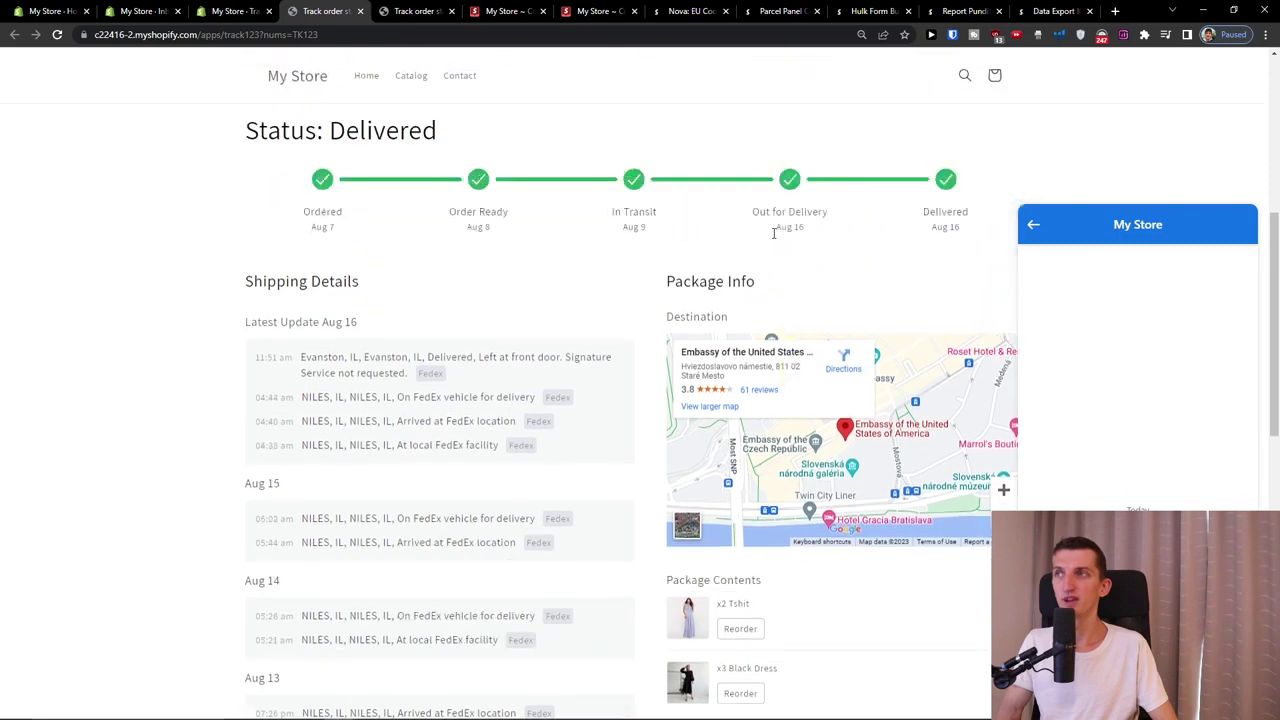
pyautogui.scroll(-4, 603, 257)
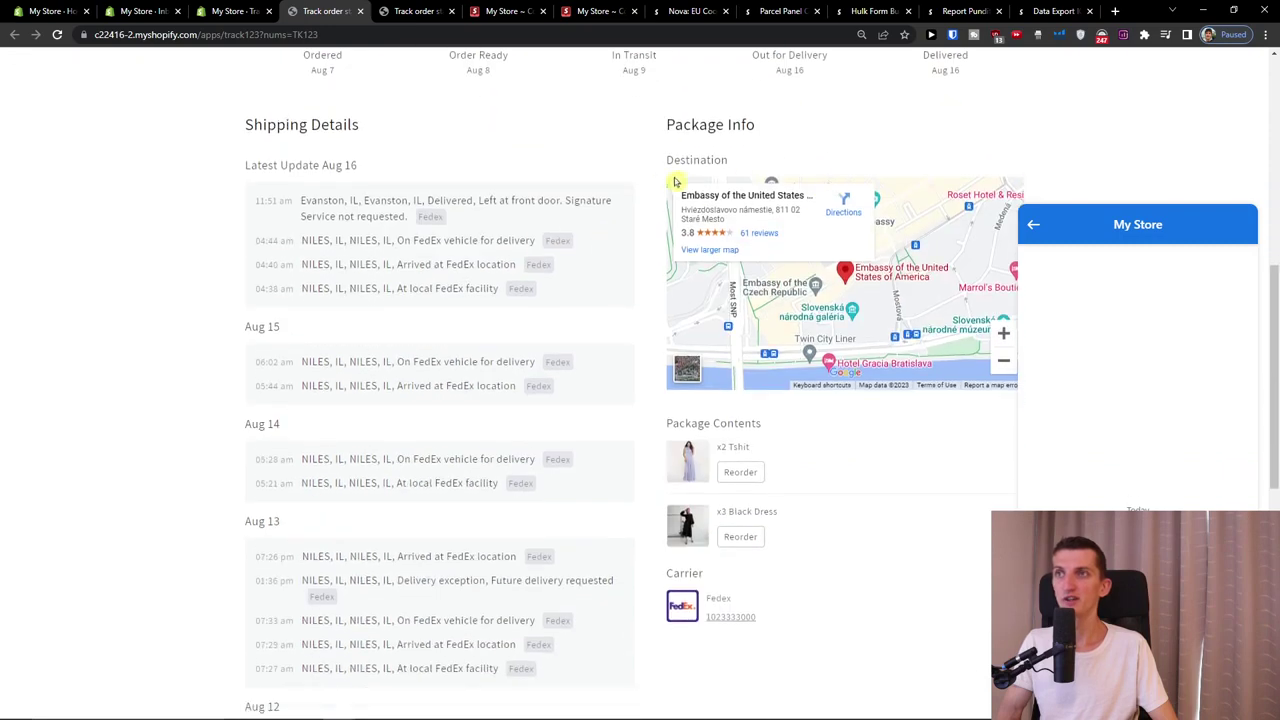
pyautogui.scroll(1, 374, 291)
pyautogui.scroll(-4, 403, 314)
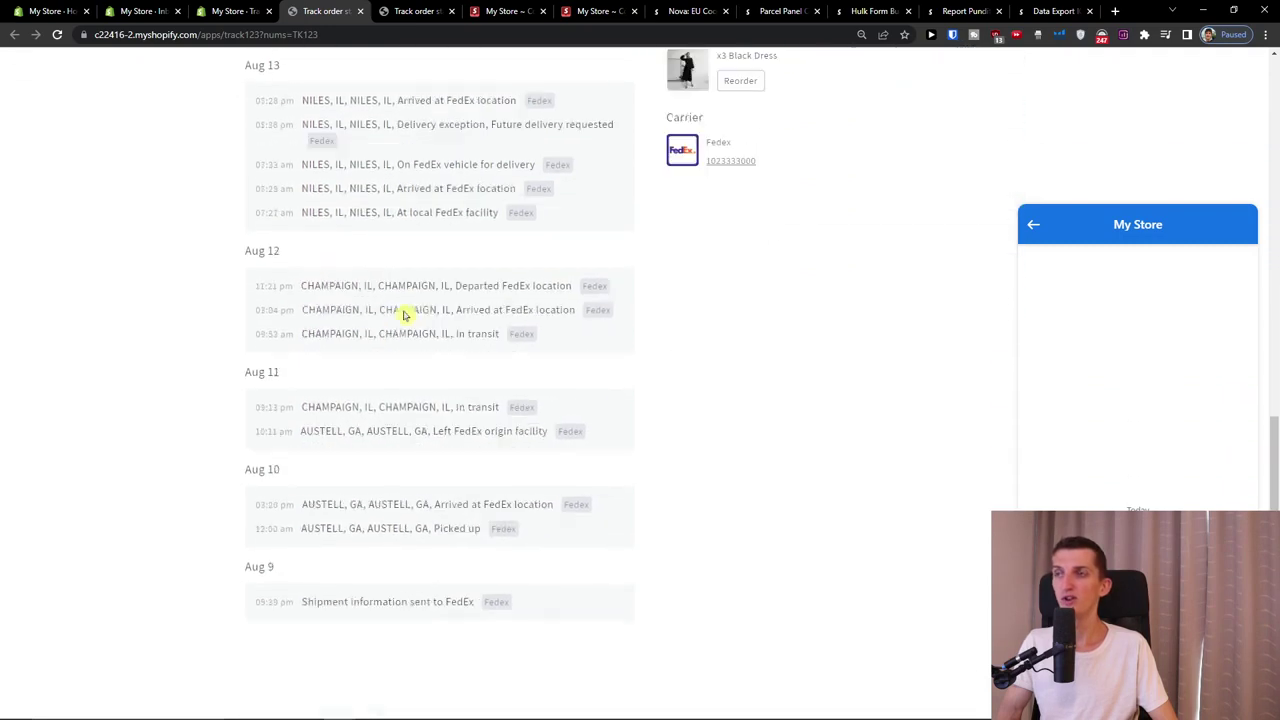
# - Examine the tracking page's order lookup form, placing the cursor in the Order Number field
pyautogui.scroll(7, 494, 354)
pyautogui.scroll(4, 323, 349)
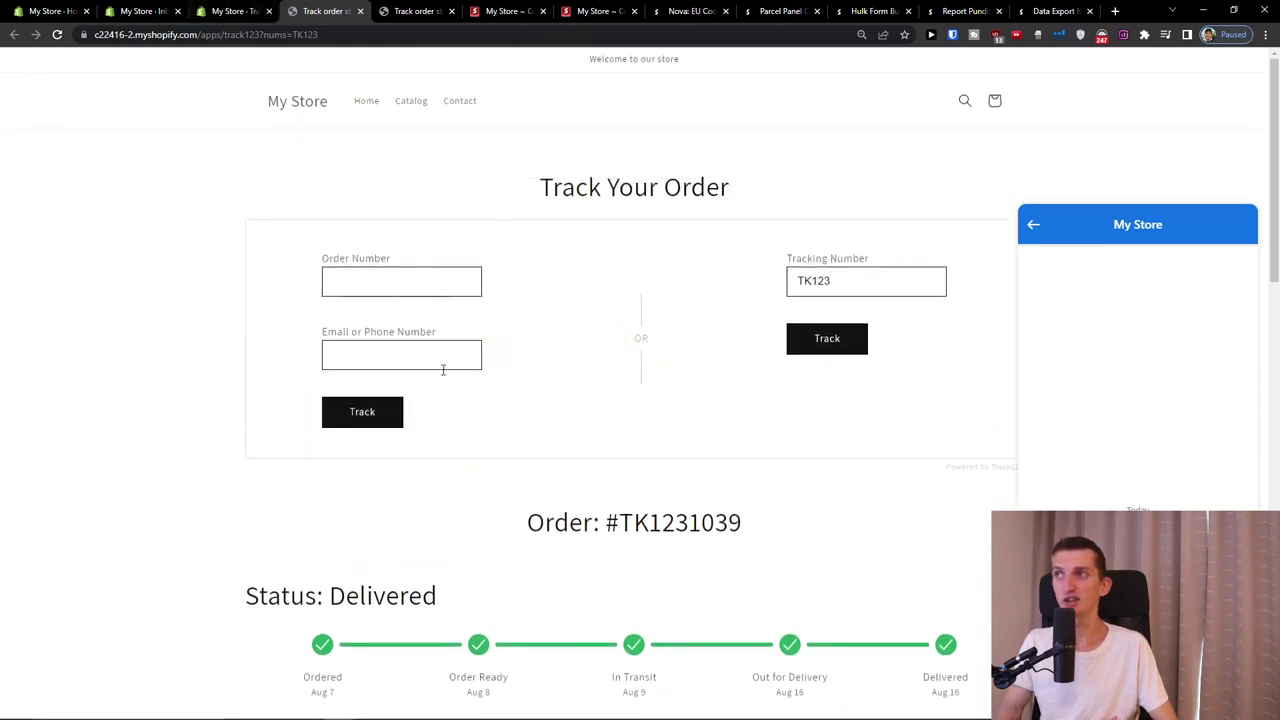
pyautogui.click(436, 287)
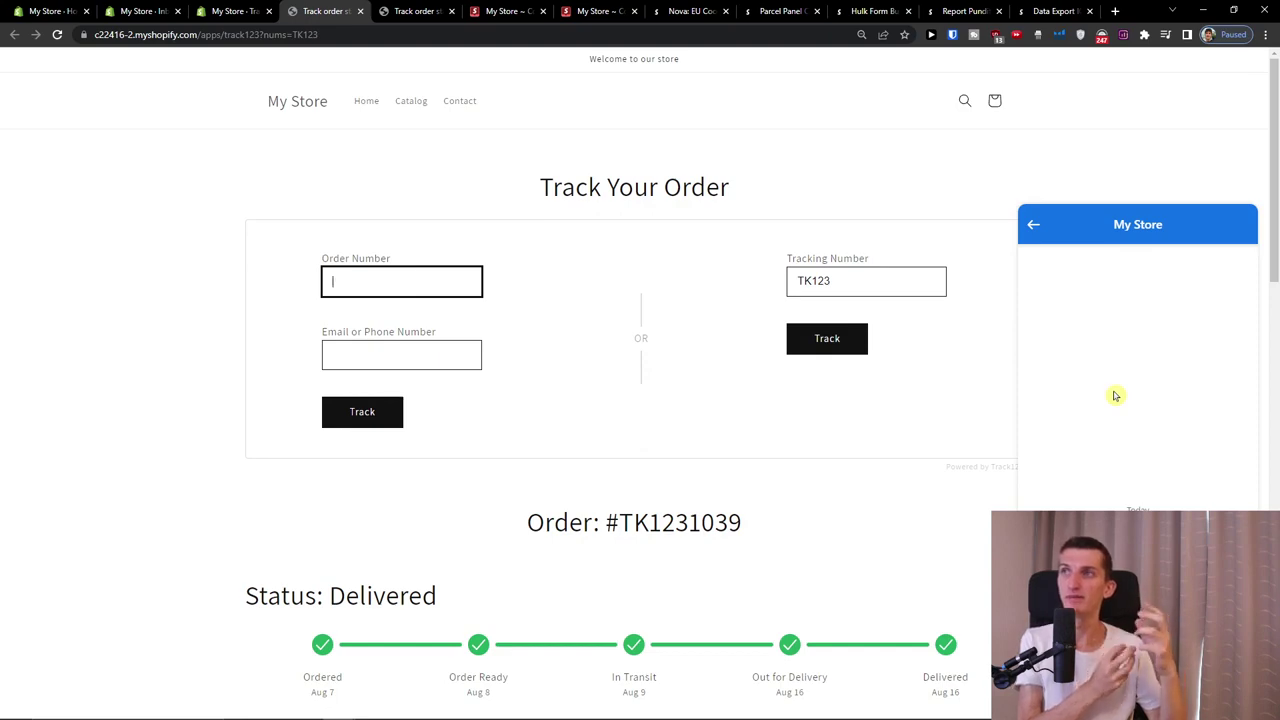
pyautogui.scroll(-5, 380, 423)
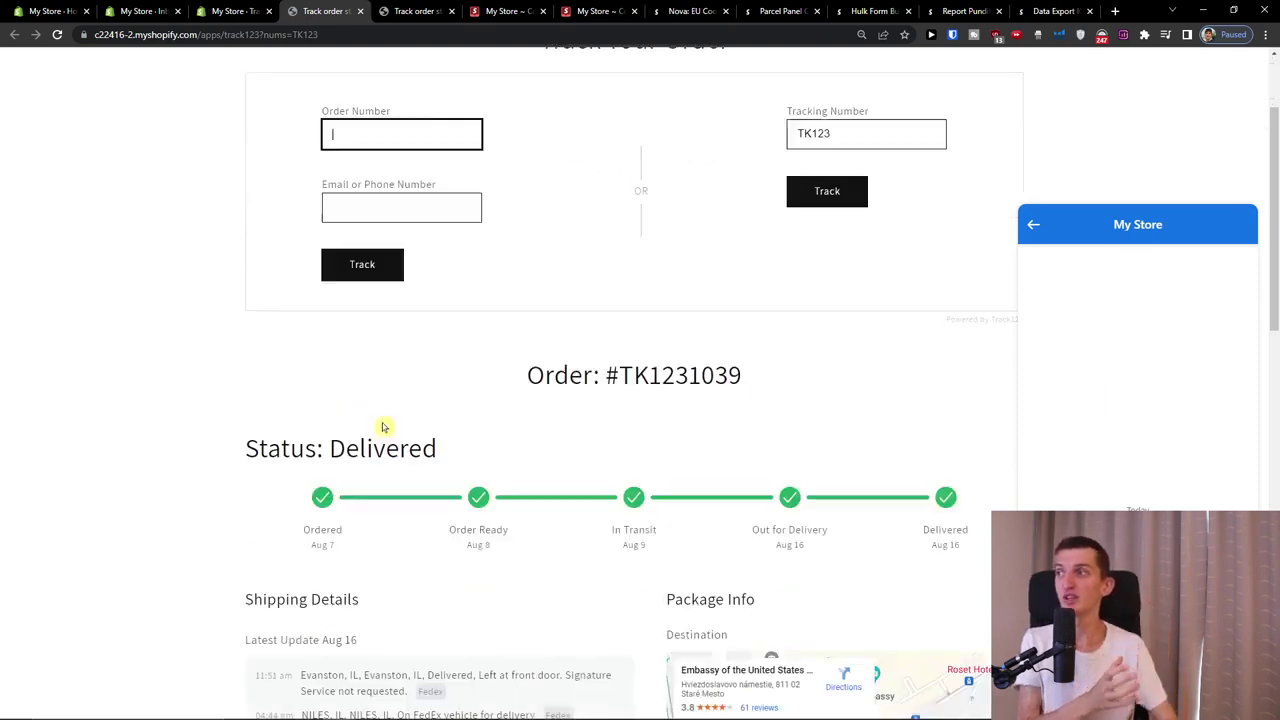
# - Return to the Track123 page editor and review the date format, translation and product recommendation sections
pyautogui.click(237, 10)
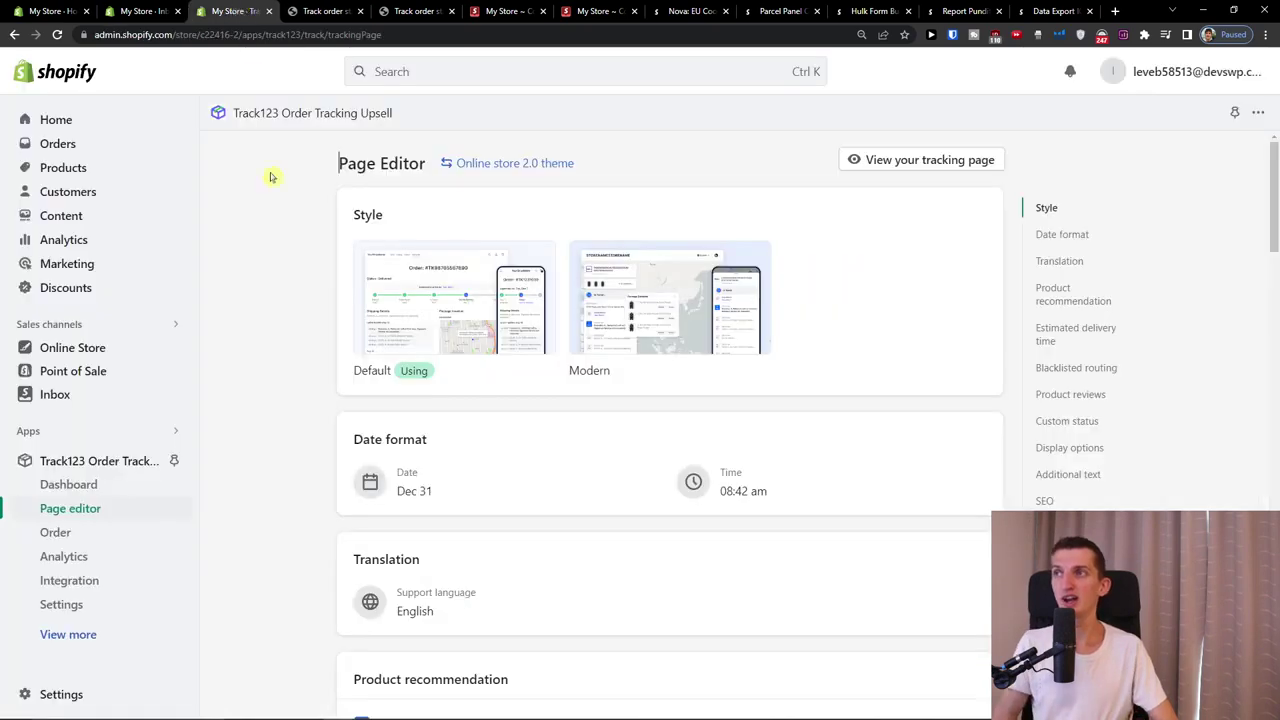
pyautogui.scroll(-1, 323, 363)
pyautogui.click(1058, 235)
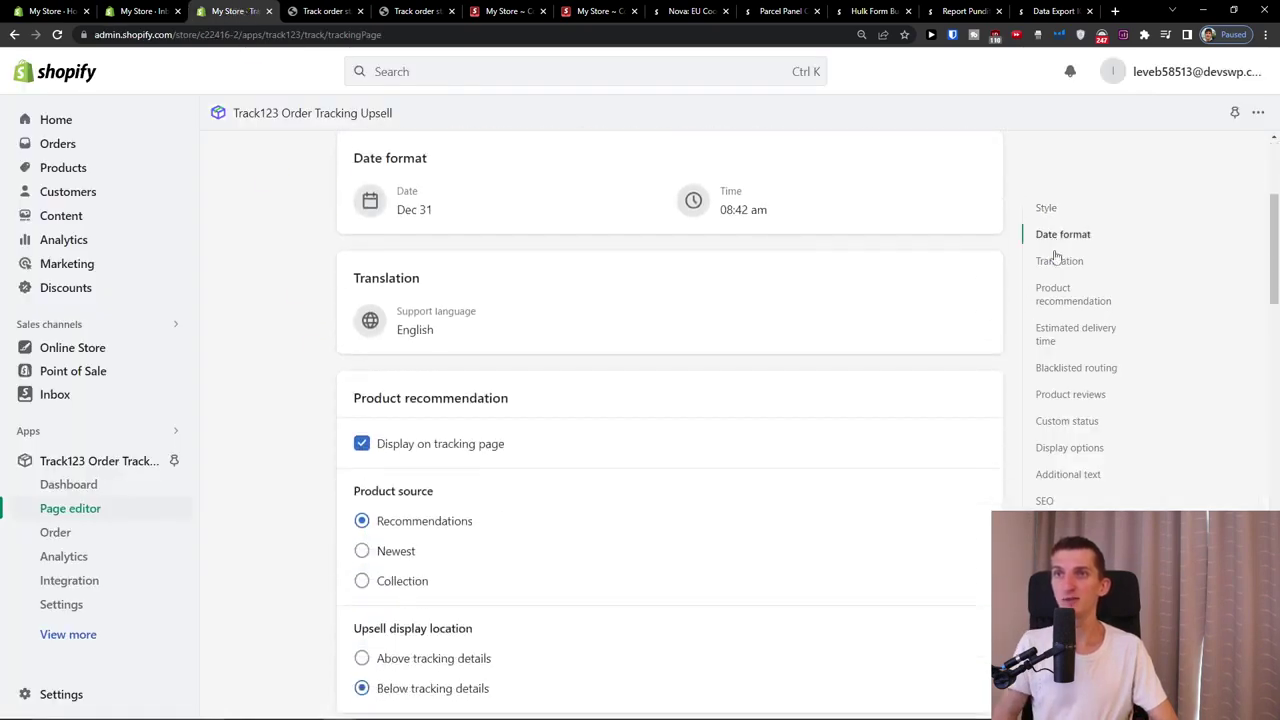
pyautogui.click(1059, 261)
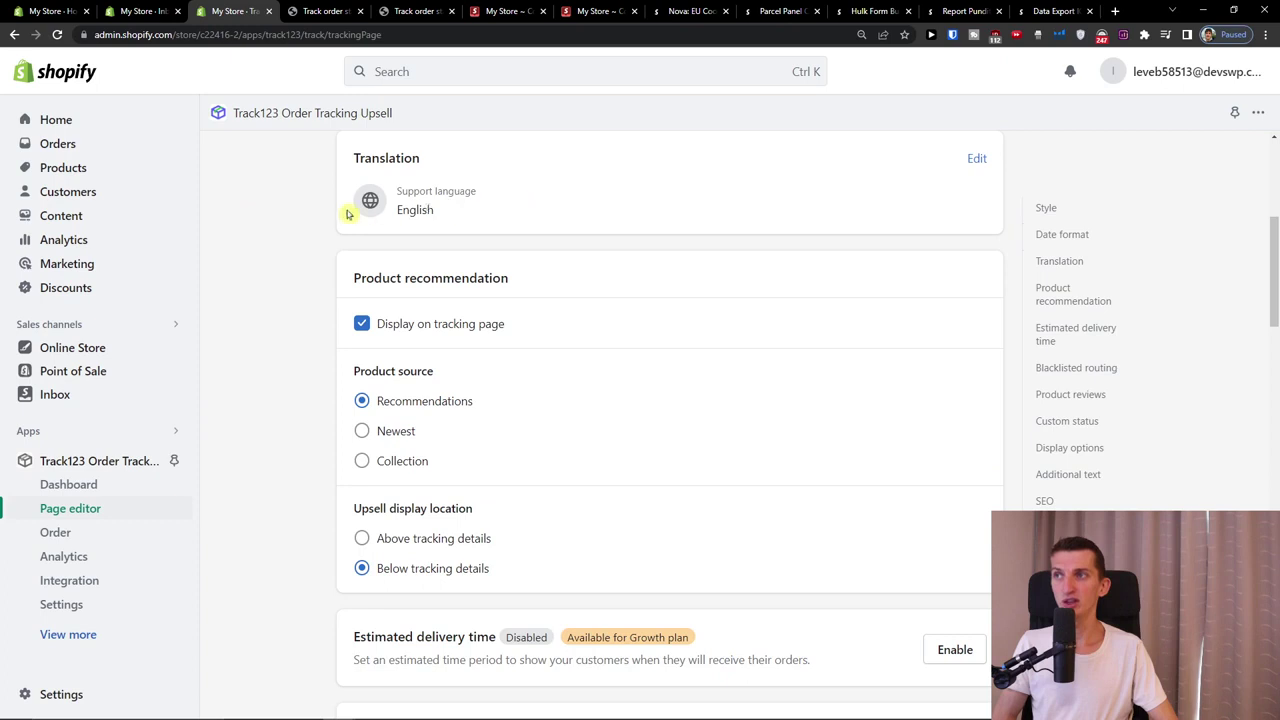
pyautogui.scroll(-1, 300, 410)
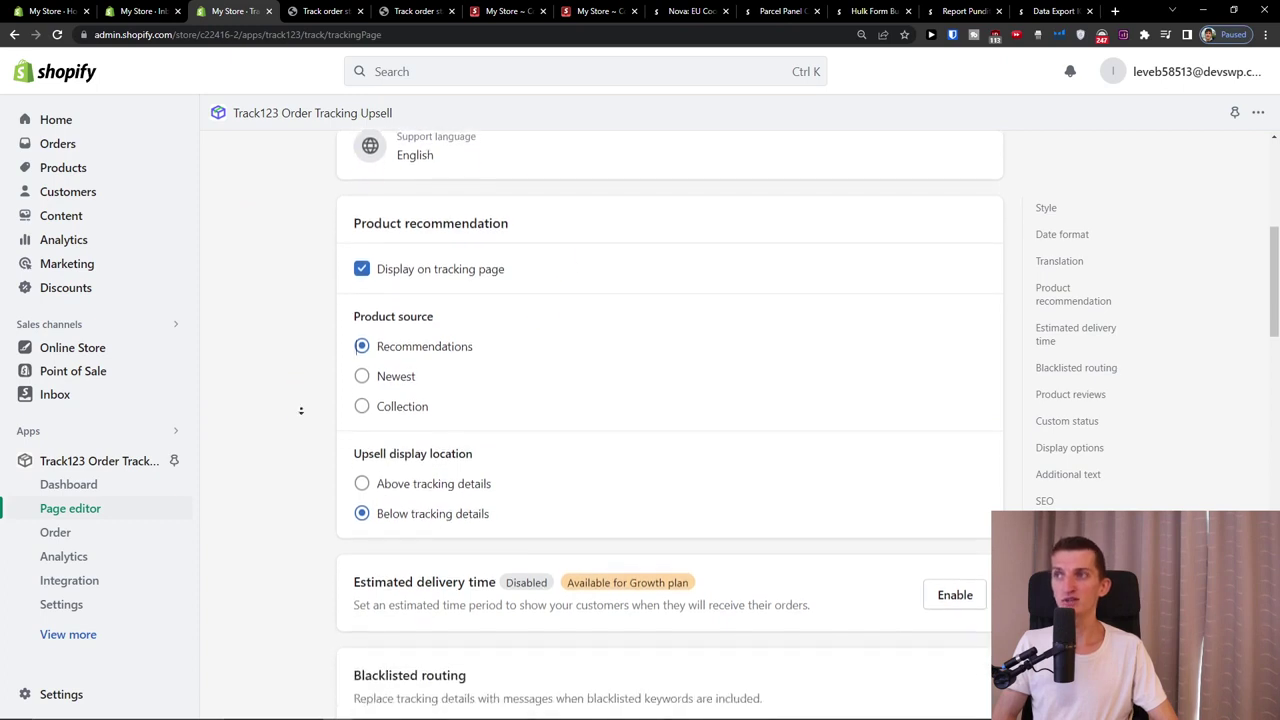
# - Try hiding product recommendations and using Newest as the product source, restoring display on the tracking page and the Recommendations source
pyautogui.click(362, 268)
pyautogui.click(362, 268)
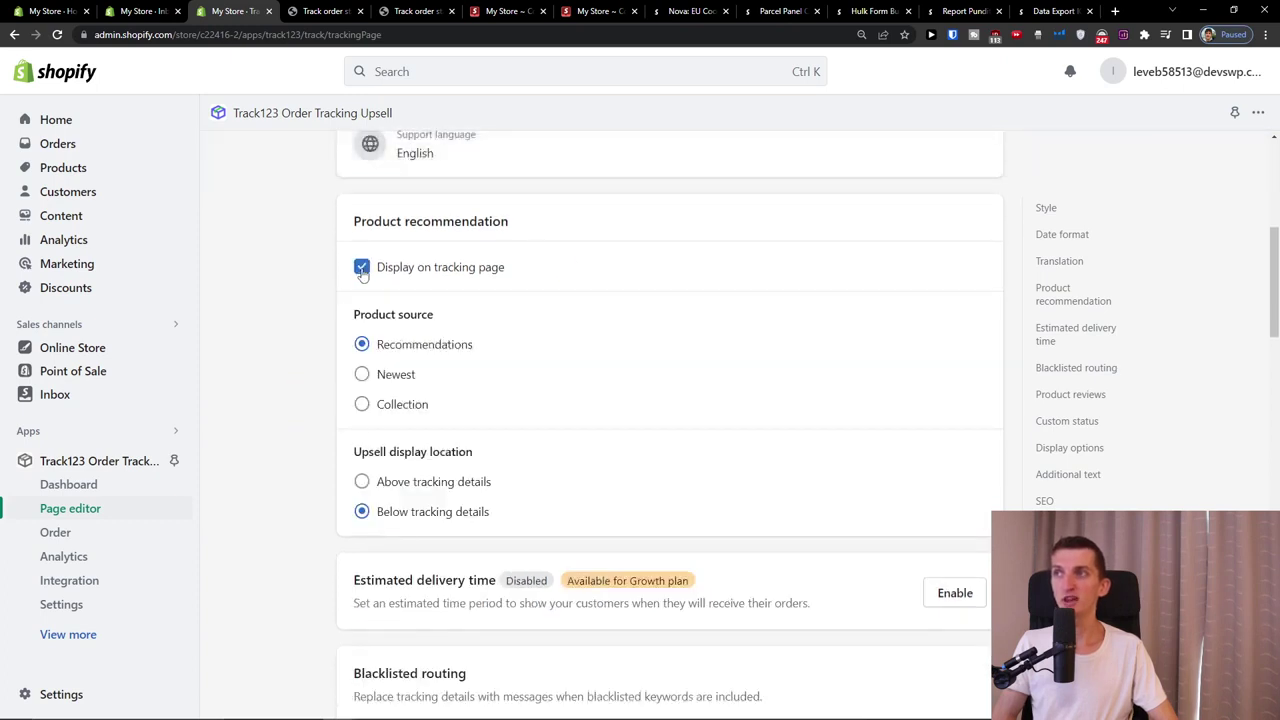
pyautogui.click(362, 375)
pyautogui.click(362, 344)
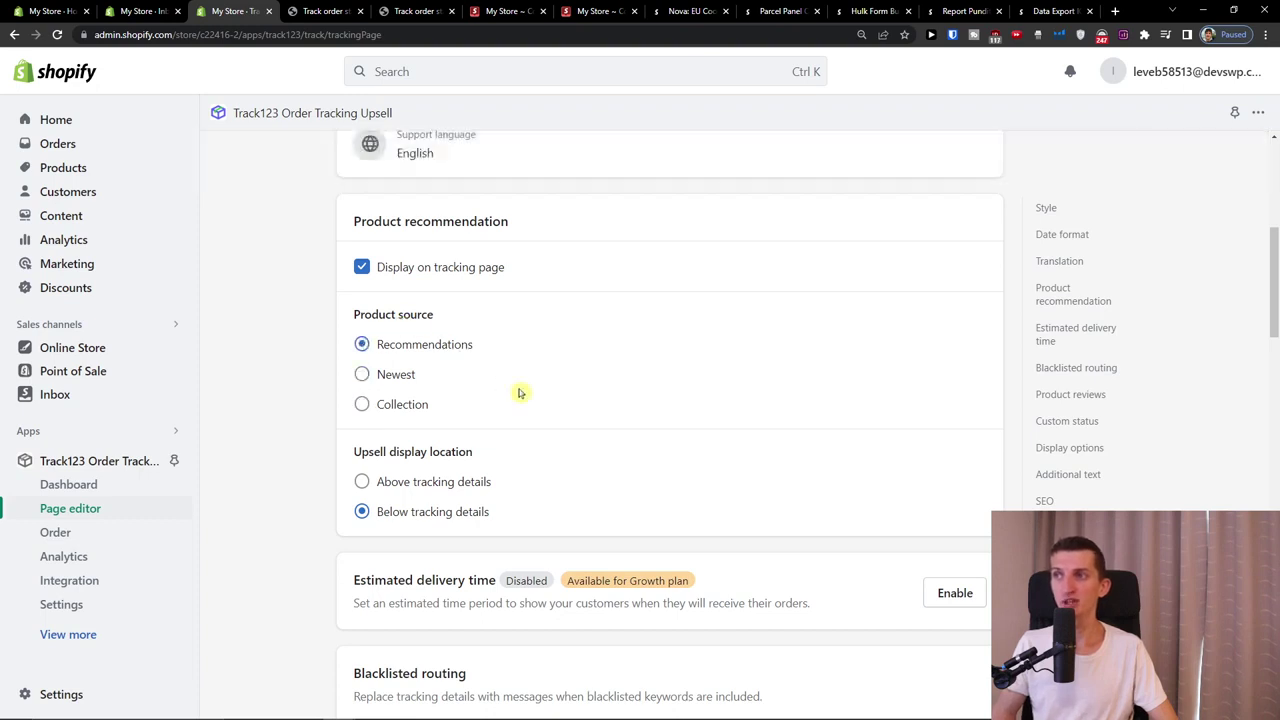
# - Check the storefront tracking page for the area below the tracking details and return to the page editor
pyautogui.scroll(-1, 519, 393)
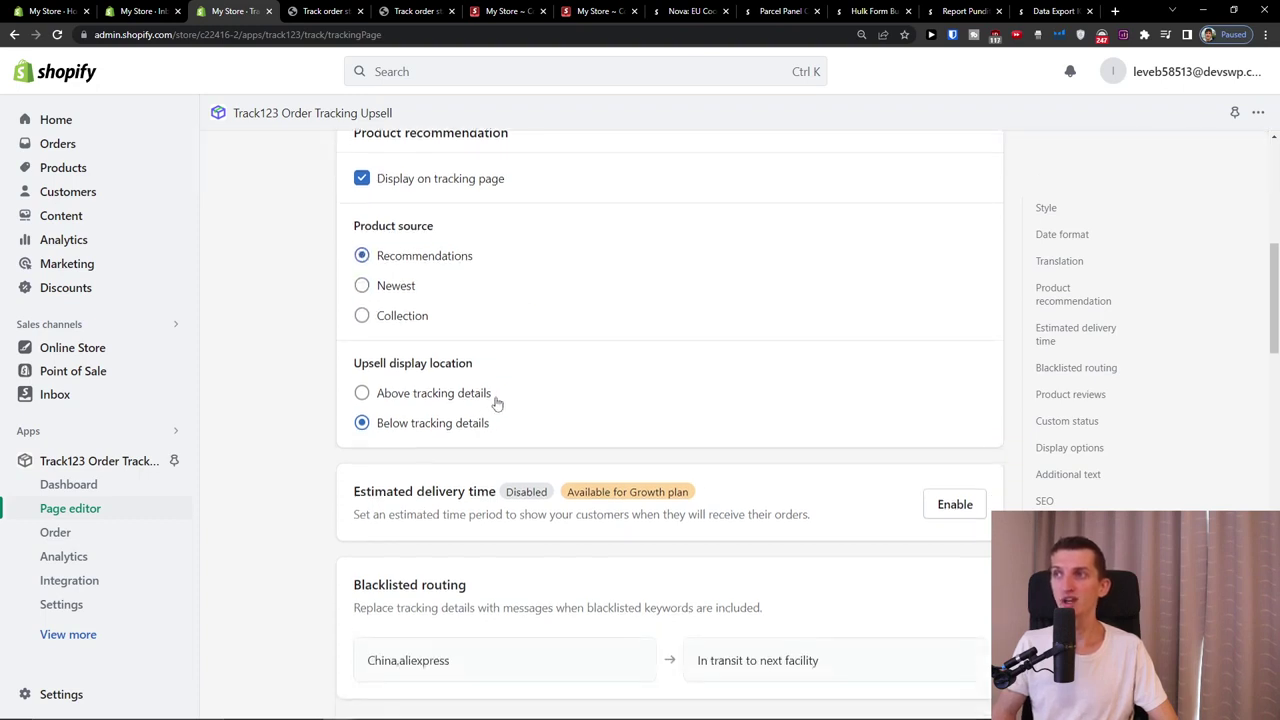
pyautogui.click(320, 11)
pyautogui.scroll(-6, 420, 306)
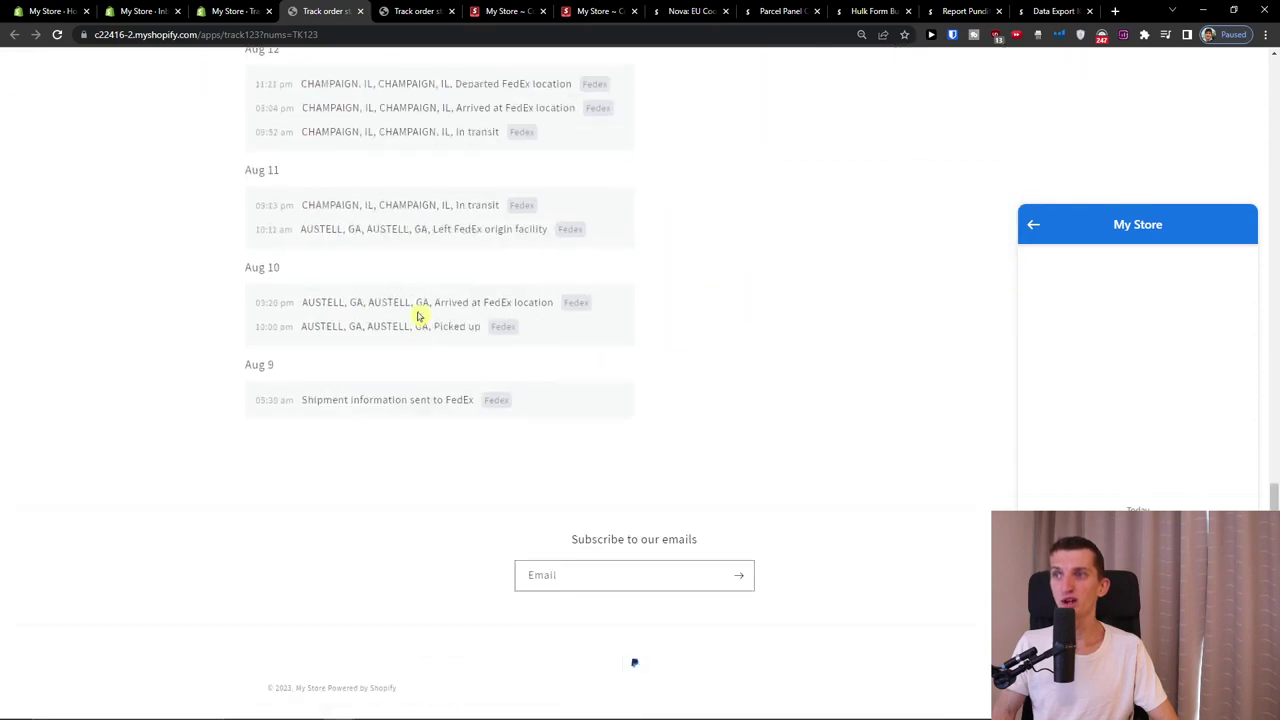
pyautogui.scroll(10, 414, 314)
pyautogui.click(228, 11)
pyautogui.scroll(-1, 265, 306)
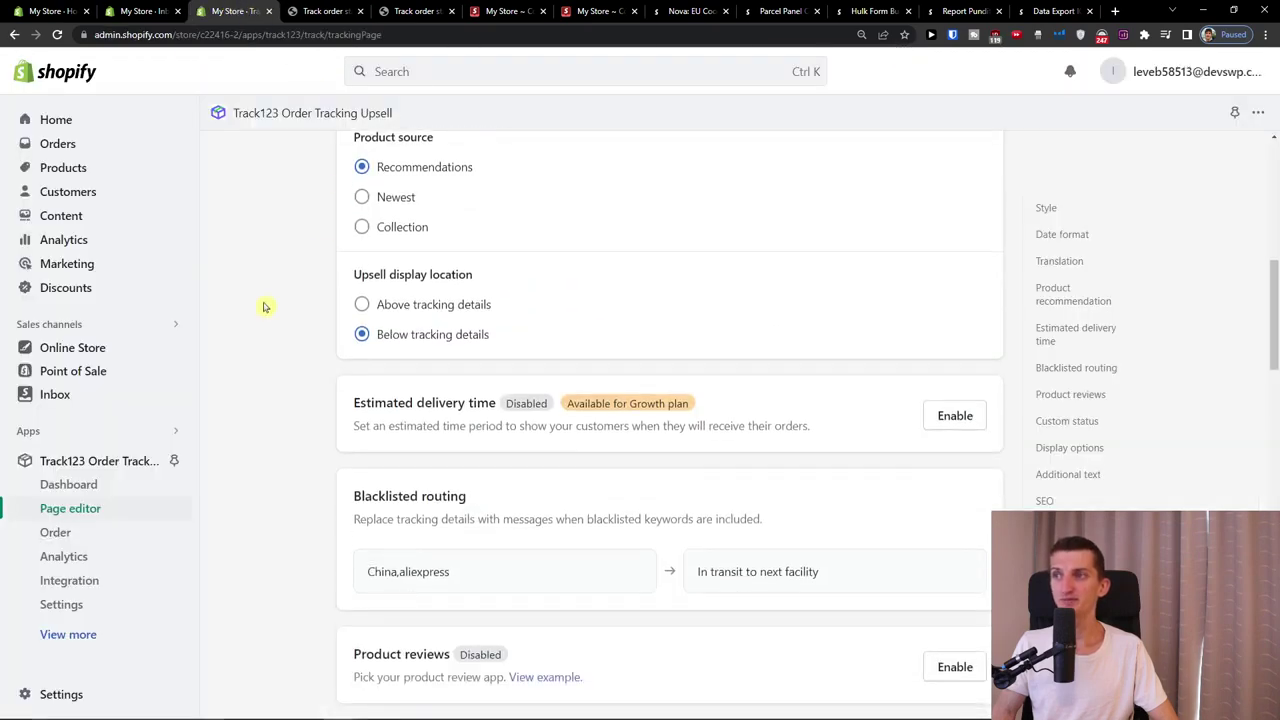
# - Read the estimated delivery time and blacklisted routing descriptions in the page editor
pyautogui.scroll(2, 657, 552)
pyautogui.scroll(-1, 794, 512)
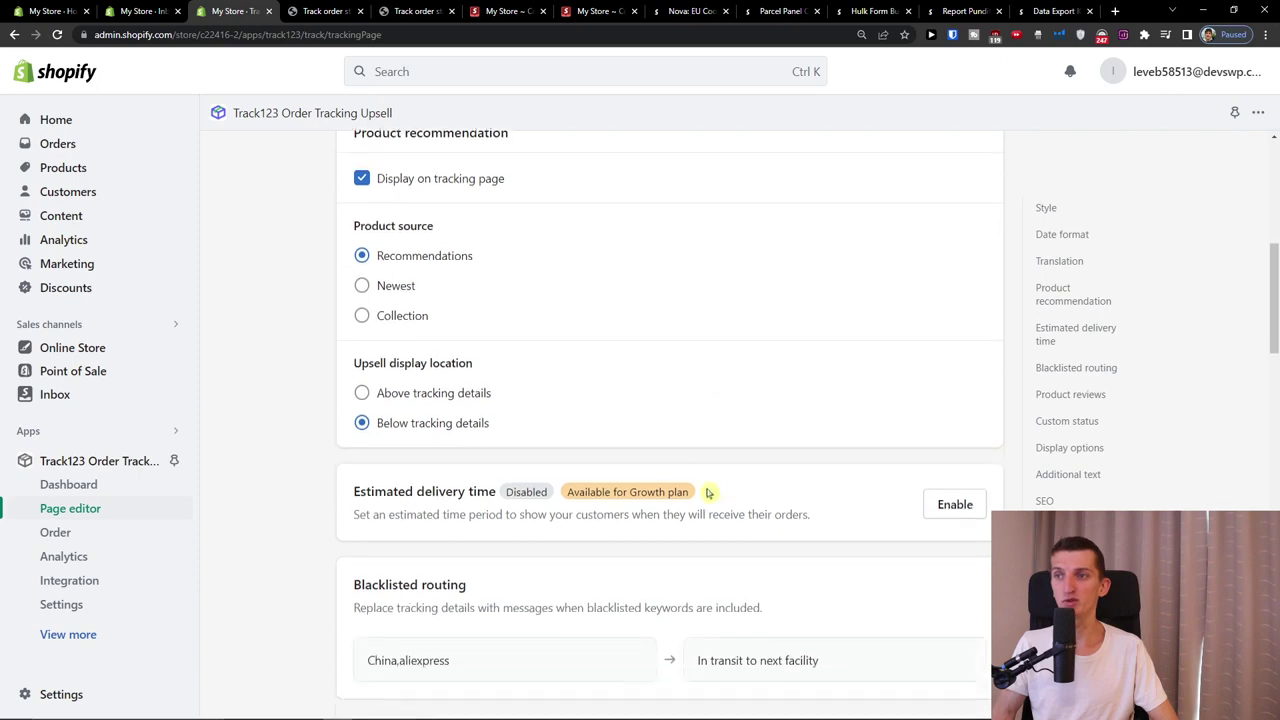
pyautogui.scroll(-1, 530, 493)
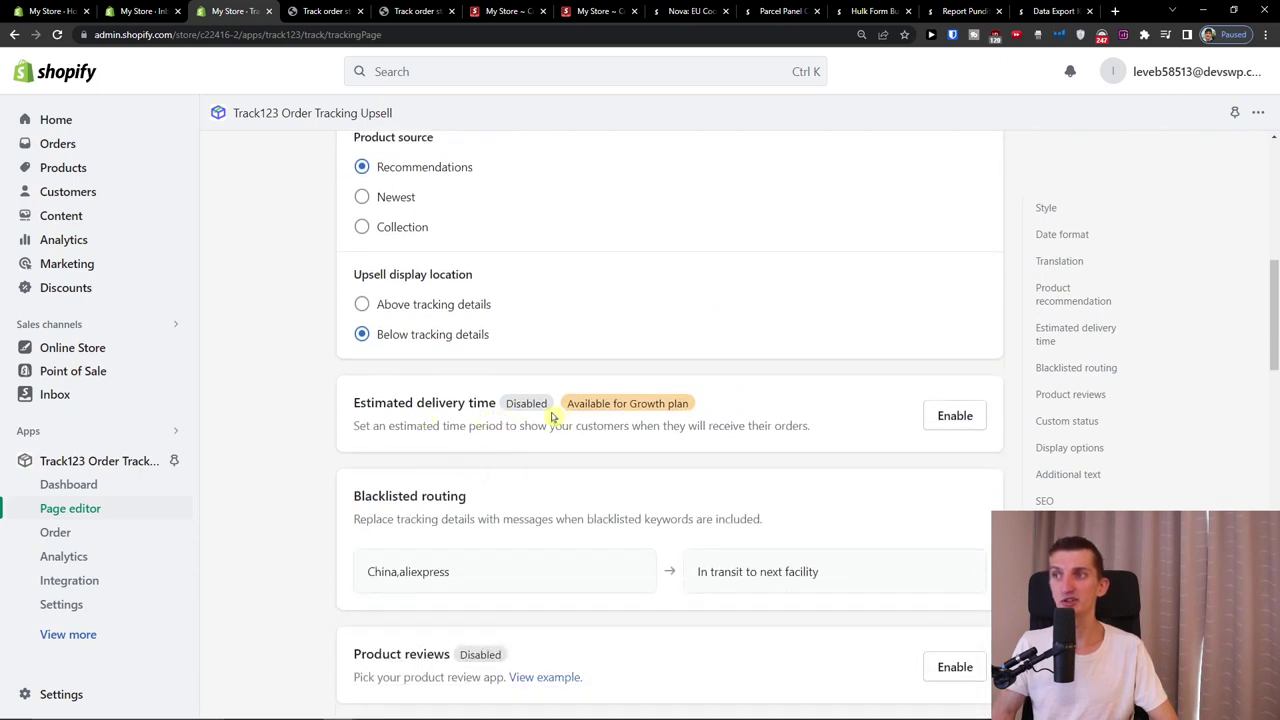
pyautogui.moveTo(379, 425); pyautogui.dragTo(613, 401)
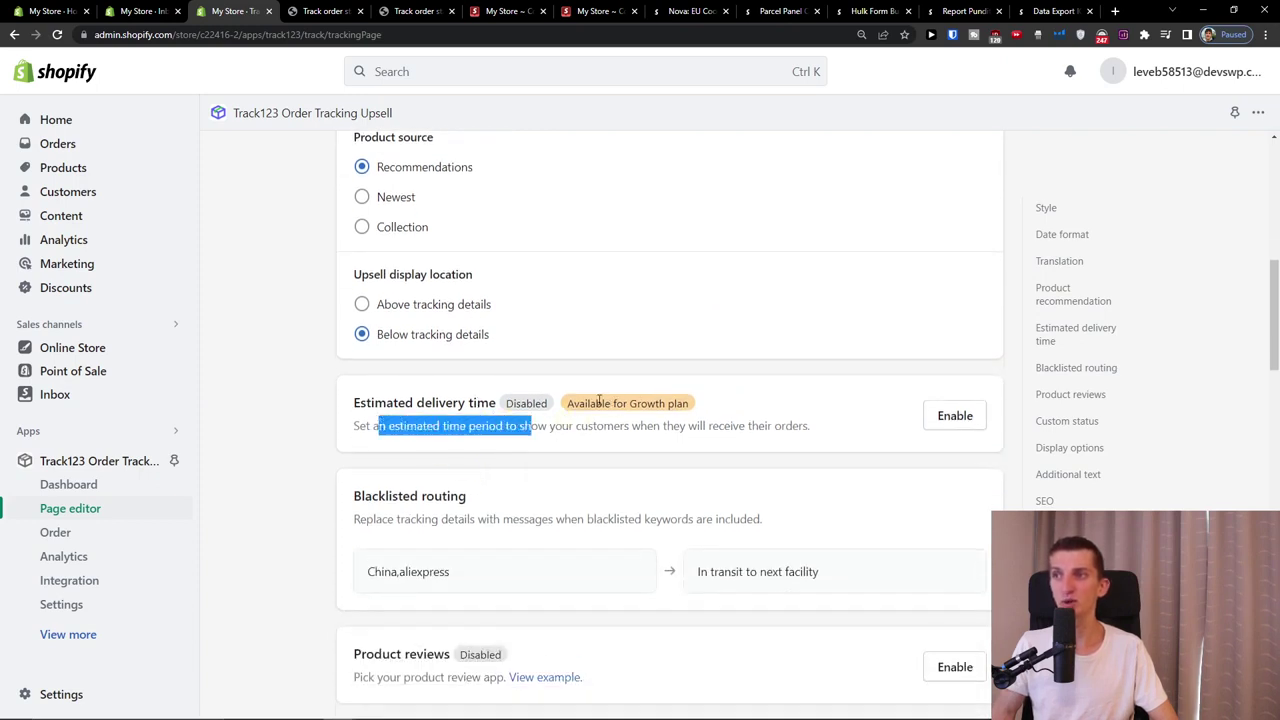
pyautogui.scroll(-1, 603, 450)
pyautogui.scroll(-1, 402, 427)
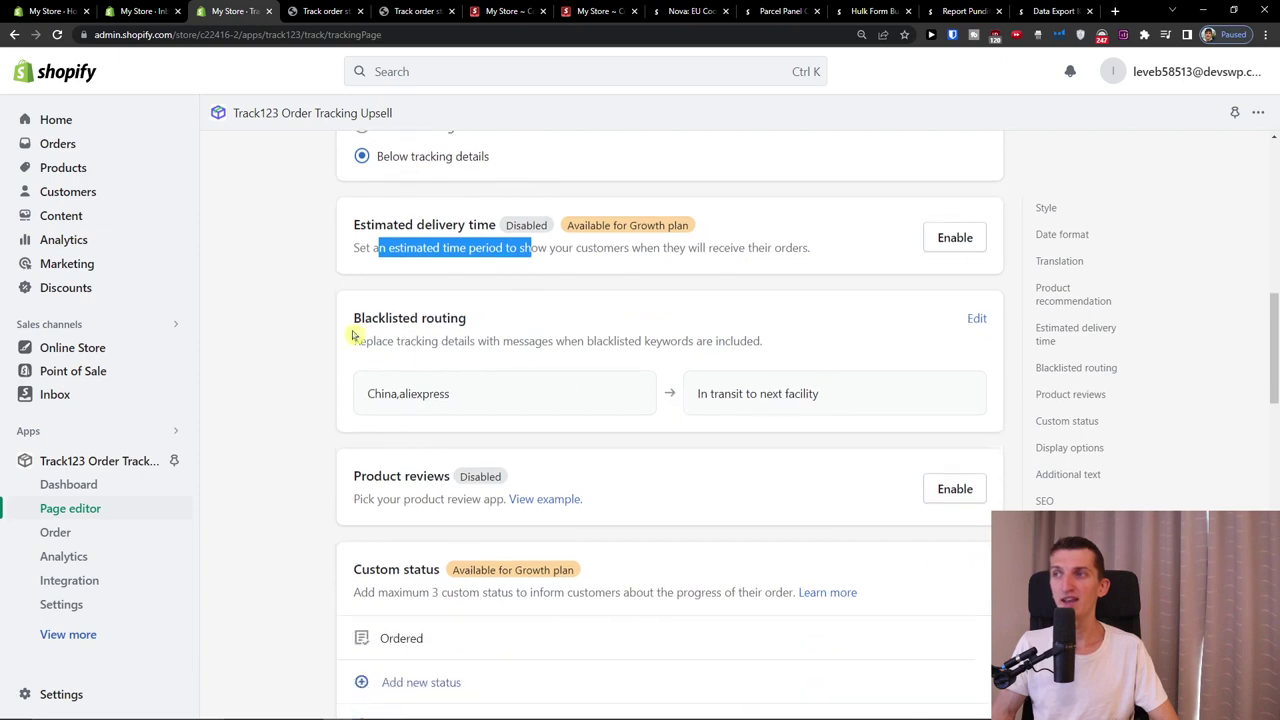
pyautogui.moveTo(382, 348); pyautogui.dragTo(742, 349)
pyautogui.scroll(-1, 619, 452)
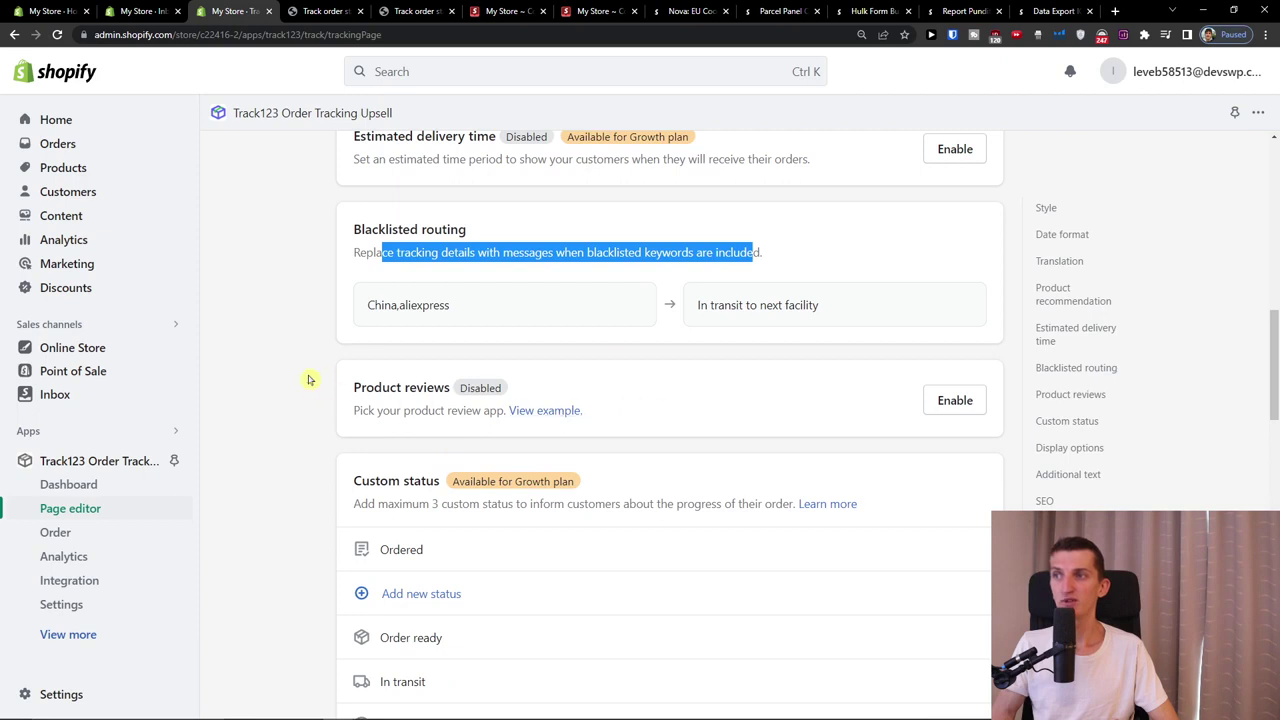
# - Enable product reviews with Judge.me, look through the other supported review apps and collapse the section
pyautogui.click(945, 398)
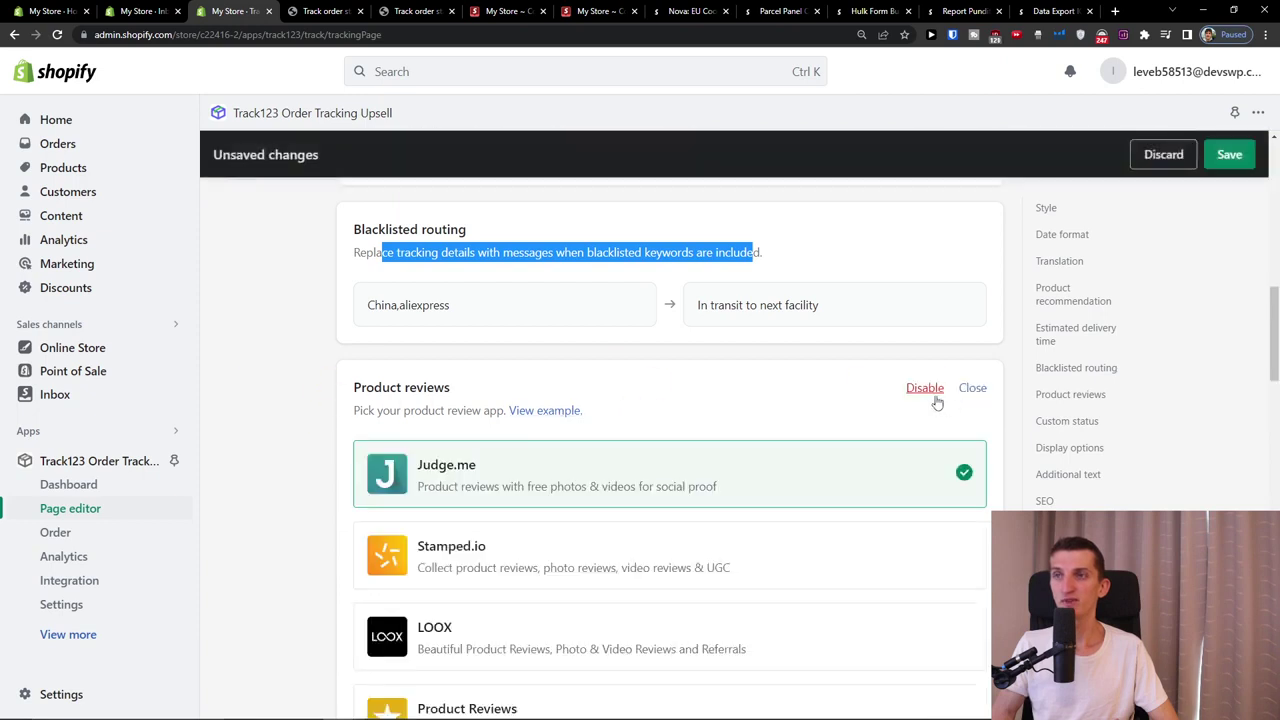
pyautogui.scroll(-5, 706, 331)
pyautogui.scroll(3, 600, 440)
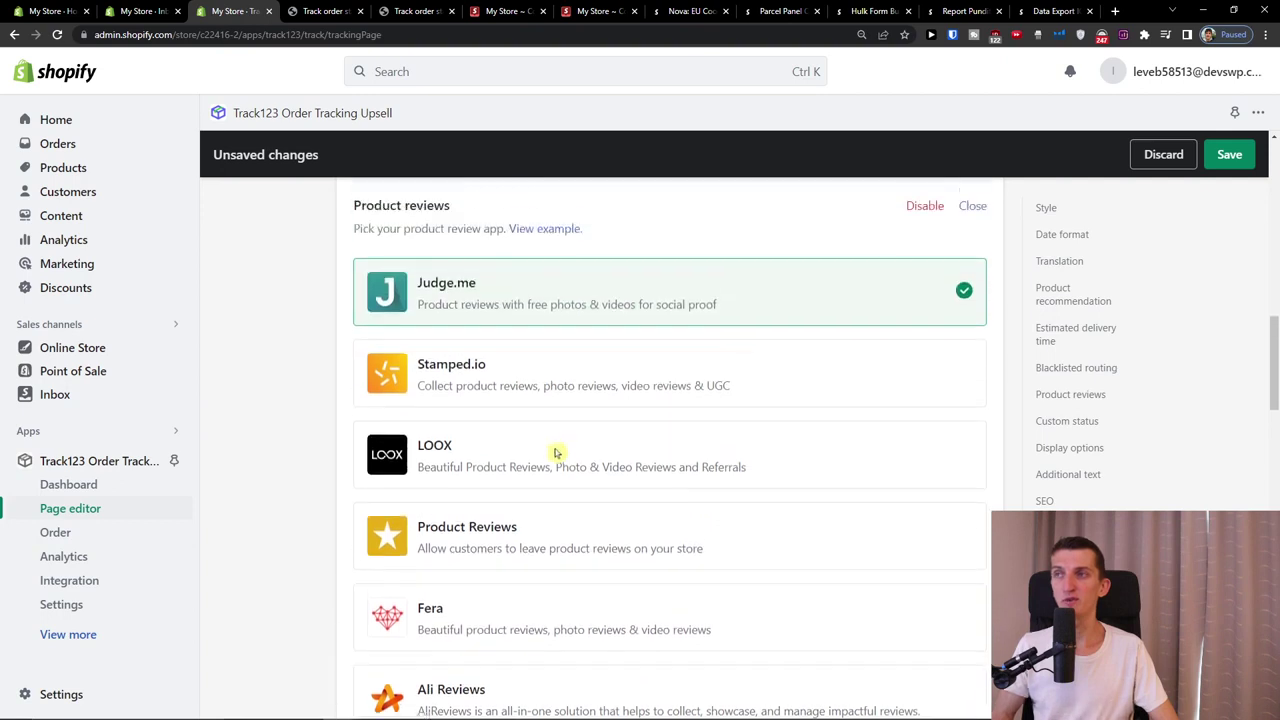
pyautogui.scroll(1, 557, 452)
pyautogui.scroll(-1, 500, 440)
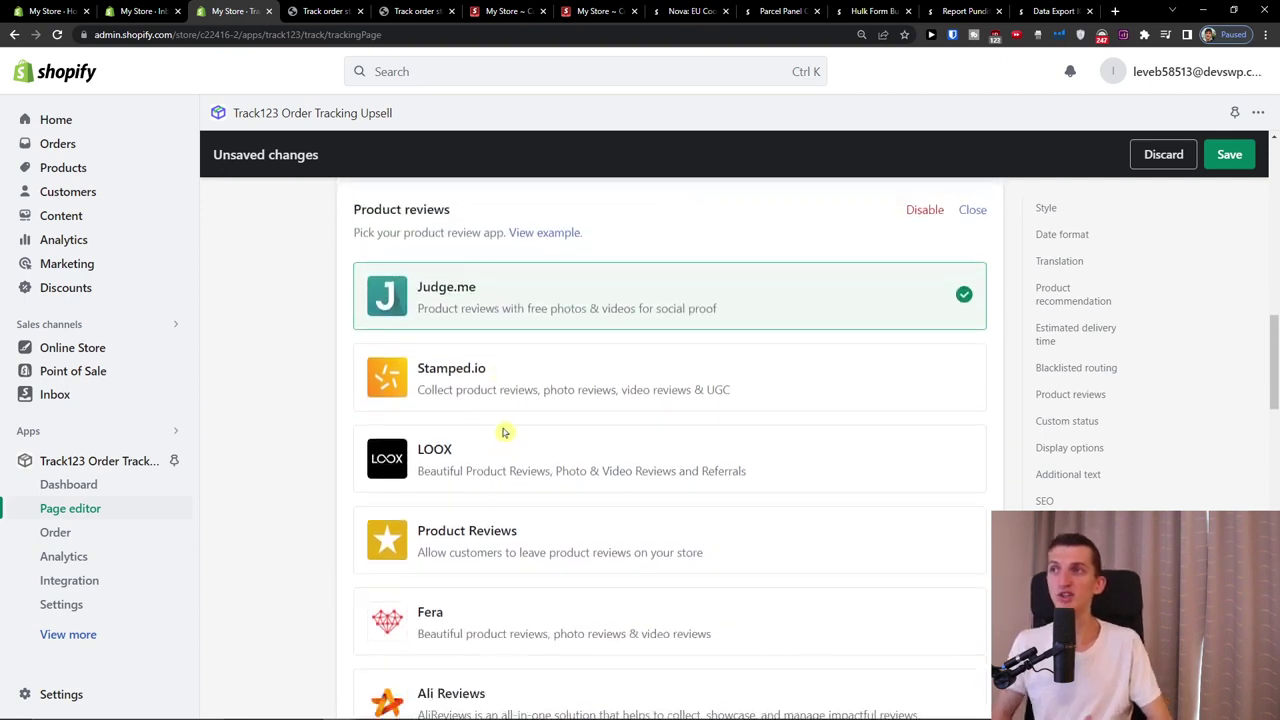
pyautogui.scroll(-1, 495, 500)
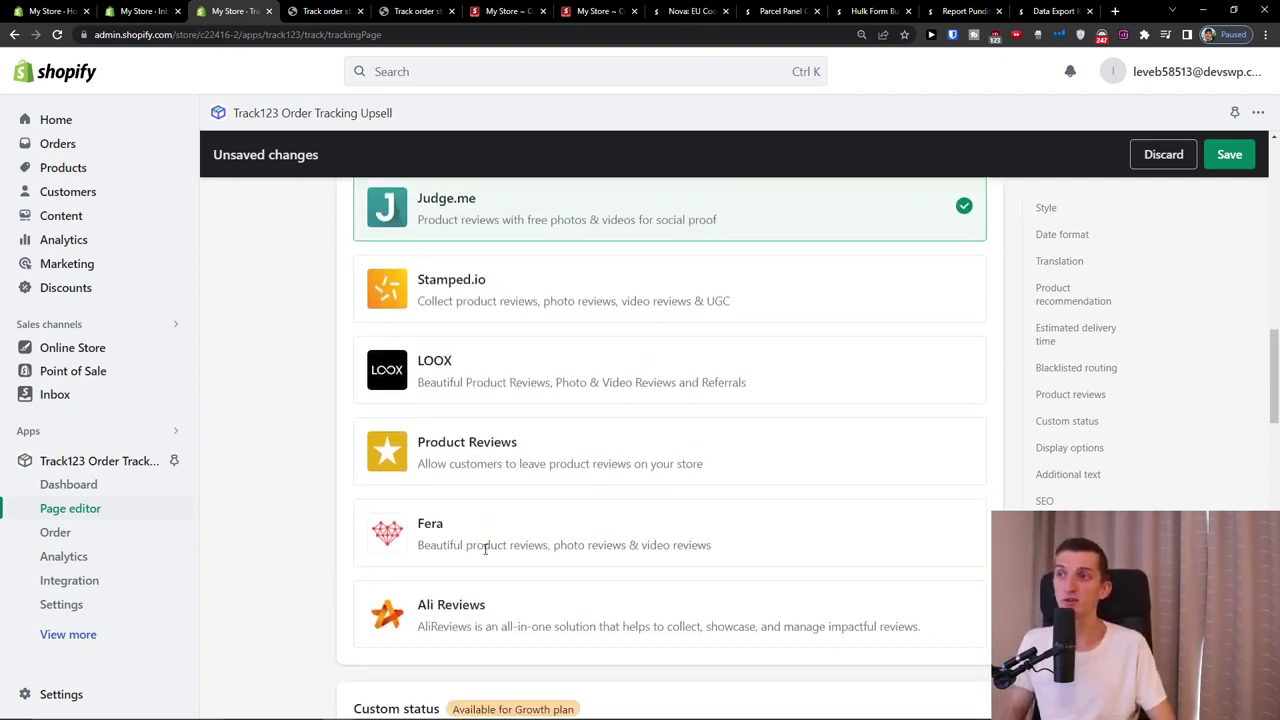
pyautogui.scroll(2, 500, 600)
pyautogui.click(980, 299)
# - Read the custom status description and try to add a new status after Ordered
pyautogui.scroll(-2, 444, 469)
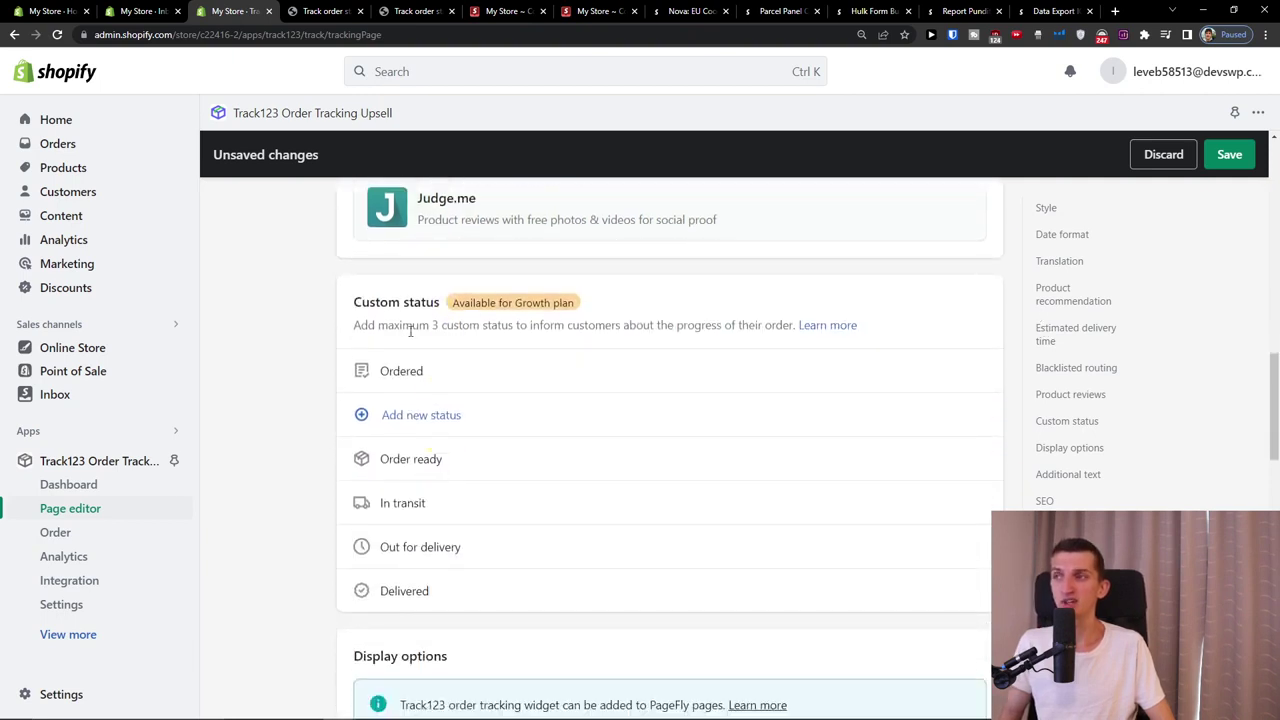
pyautogui.moveTo(362, 330); pyautogui.dragTo(780, 331)
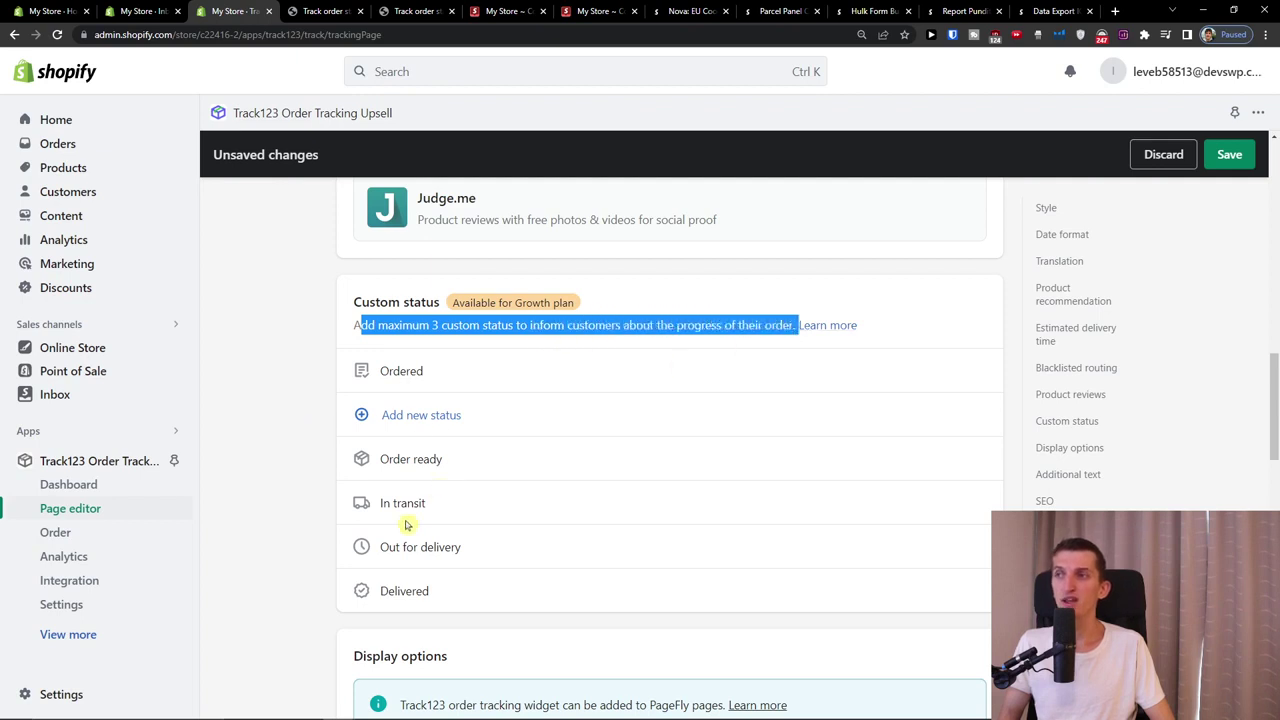
pyautogui.click(419, 420)
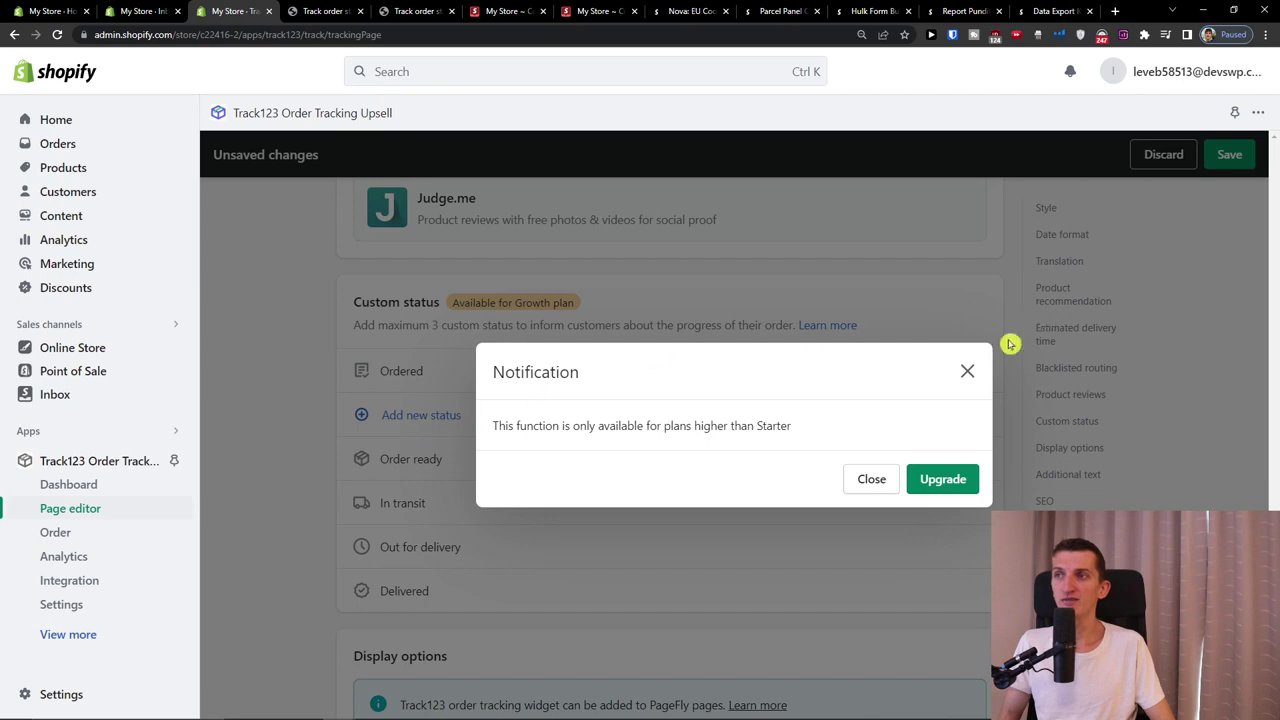
pyautogui.click(967, 371)
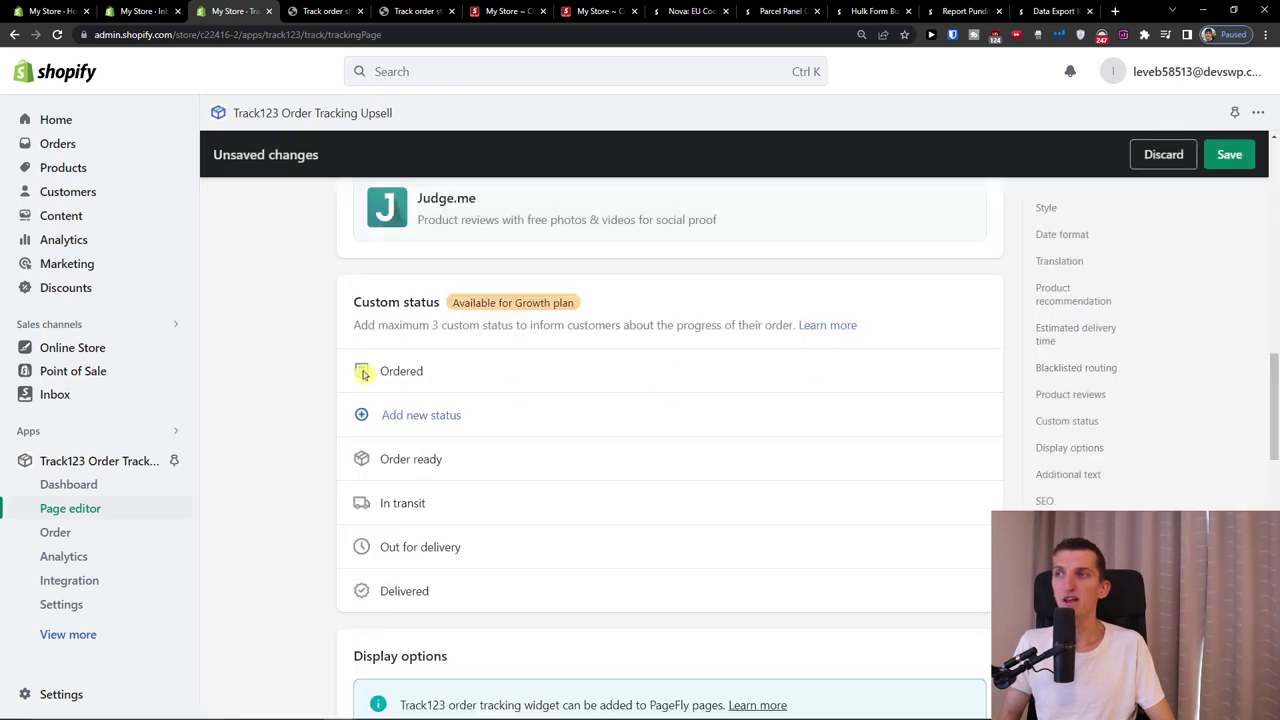
pyautogui.click(425, 371)
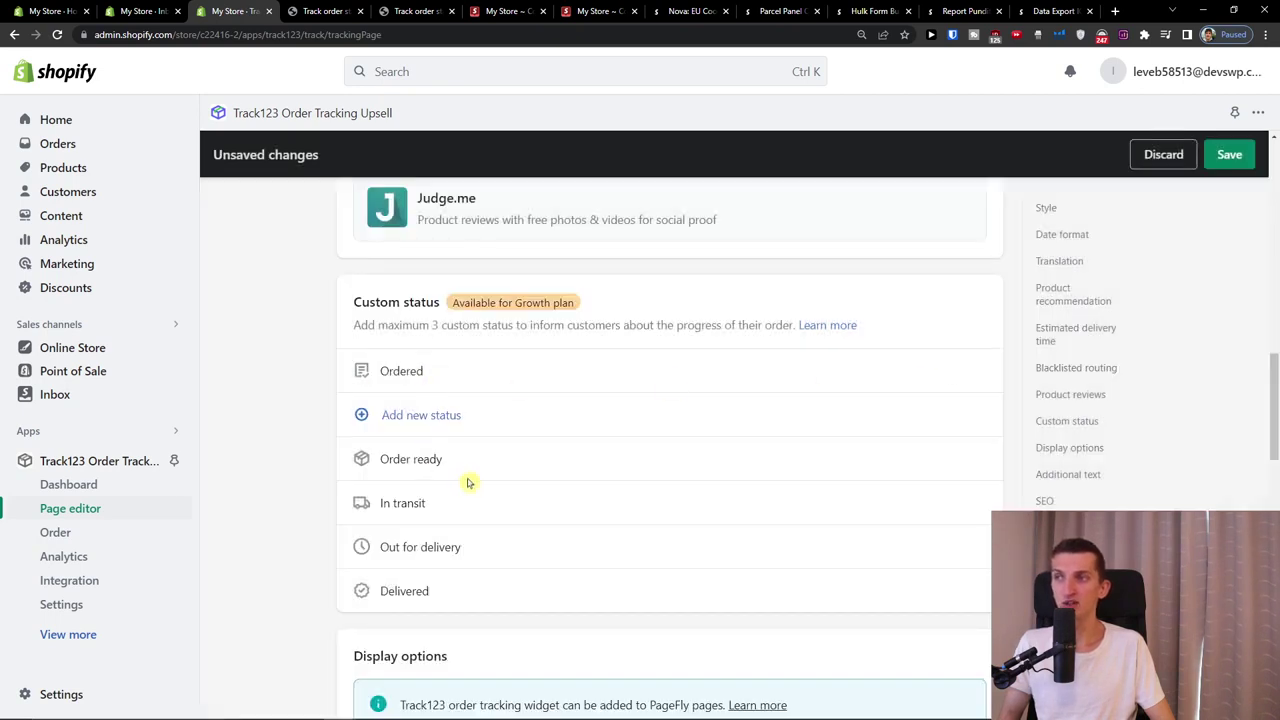
# - Try switching off the order number and tracking number lookup options in the display options, turning each back on
pyautogui.scroll(-1, 468, 483)
pyautogui.scroll(-4, 468, 483)
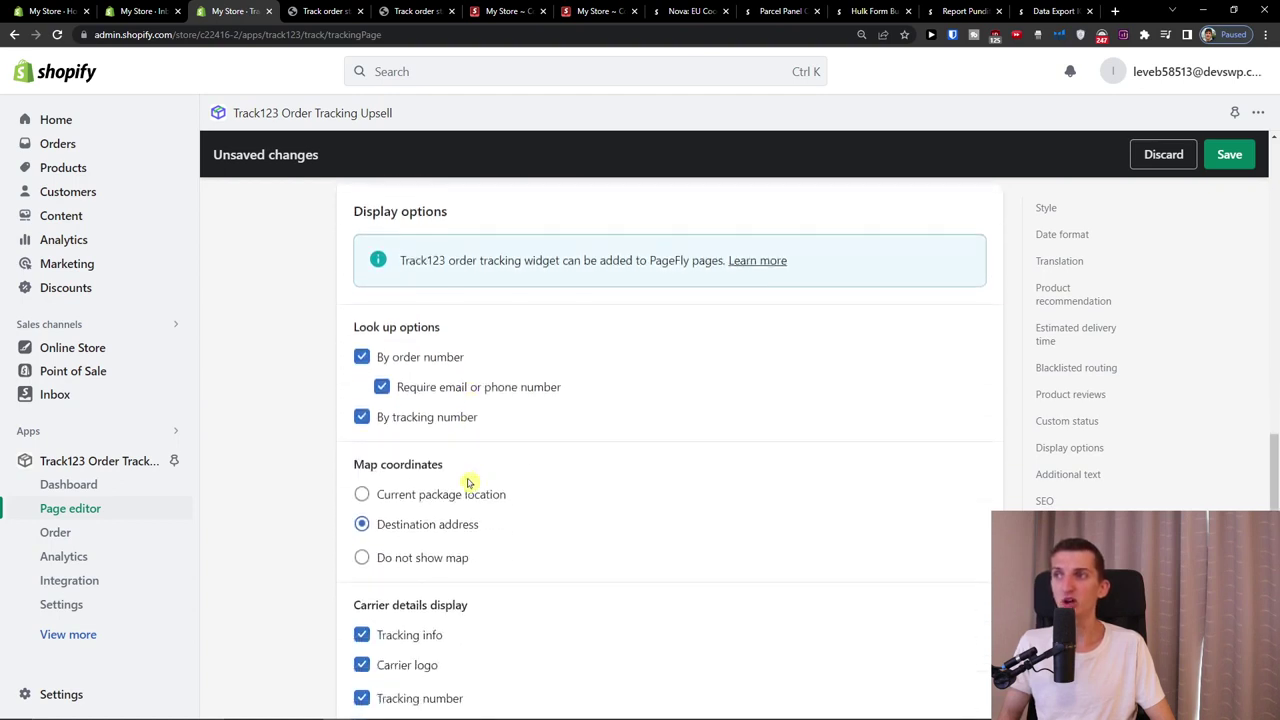
pyautogui.scroll(-1, 468, 483)
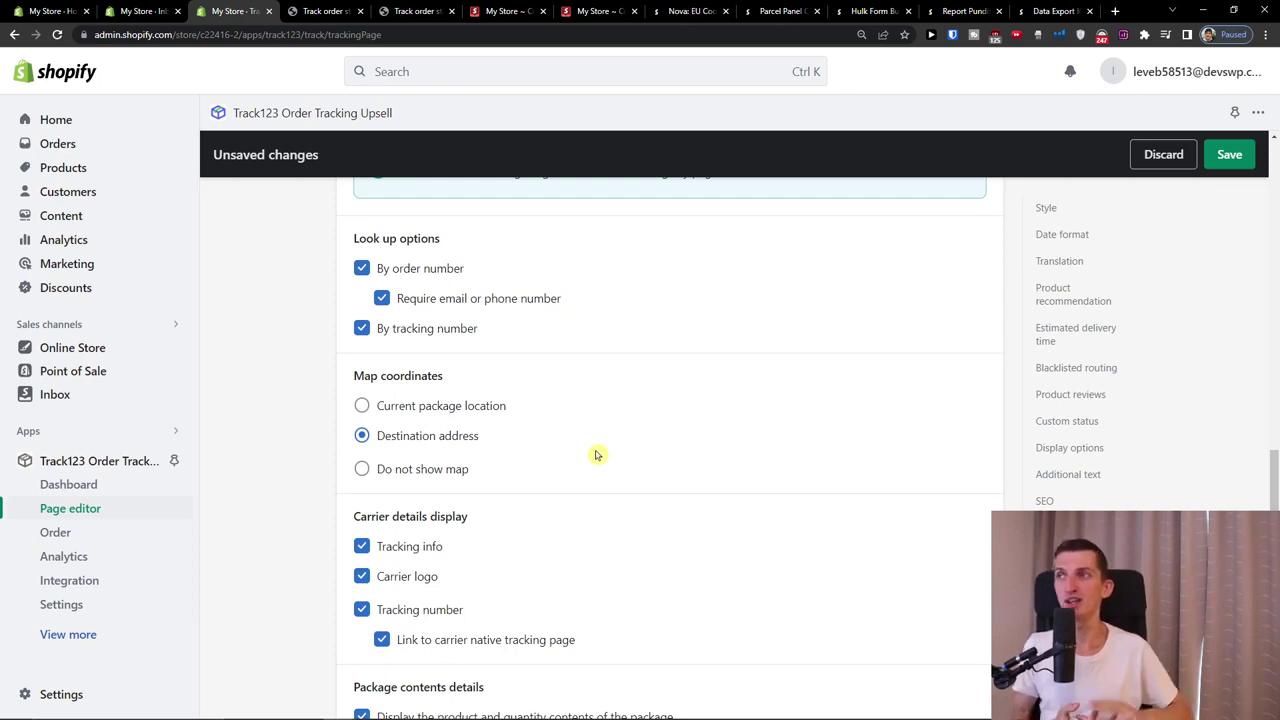
pyautogui.click(372, 270)
pyautogui.click(370, 268)
pyautogui.click(412, 329)
pyautogui.click(412, 330)
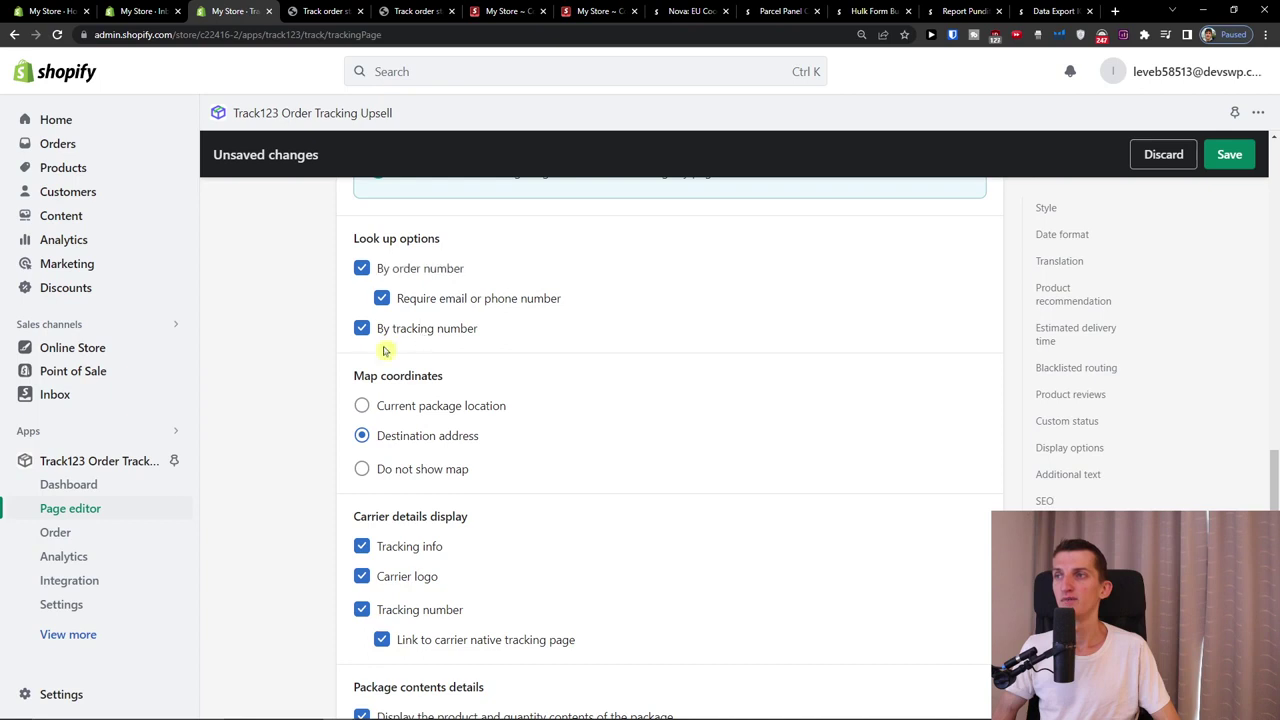
# - Try the map coordinates choices, keep Destination address, and read the carrier details, package contents and tracking details options
pyautogui.scroll(-1, 342, 370)
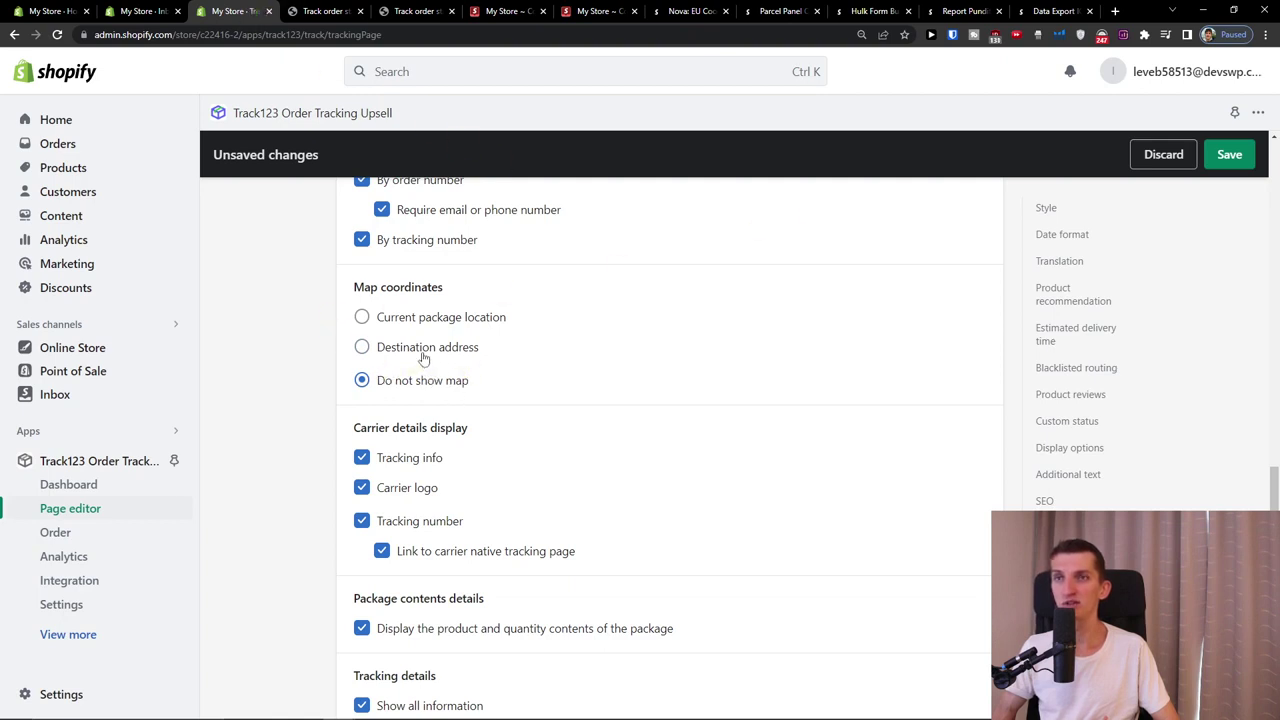
pyautogui.scroll(-2, 571, 393)
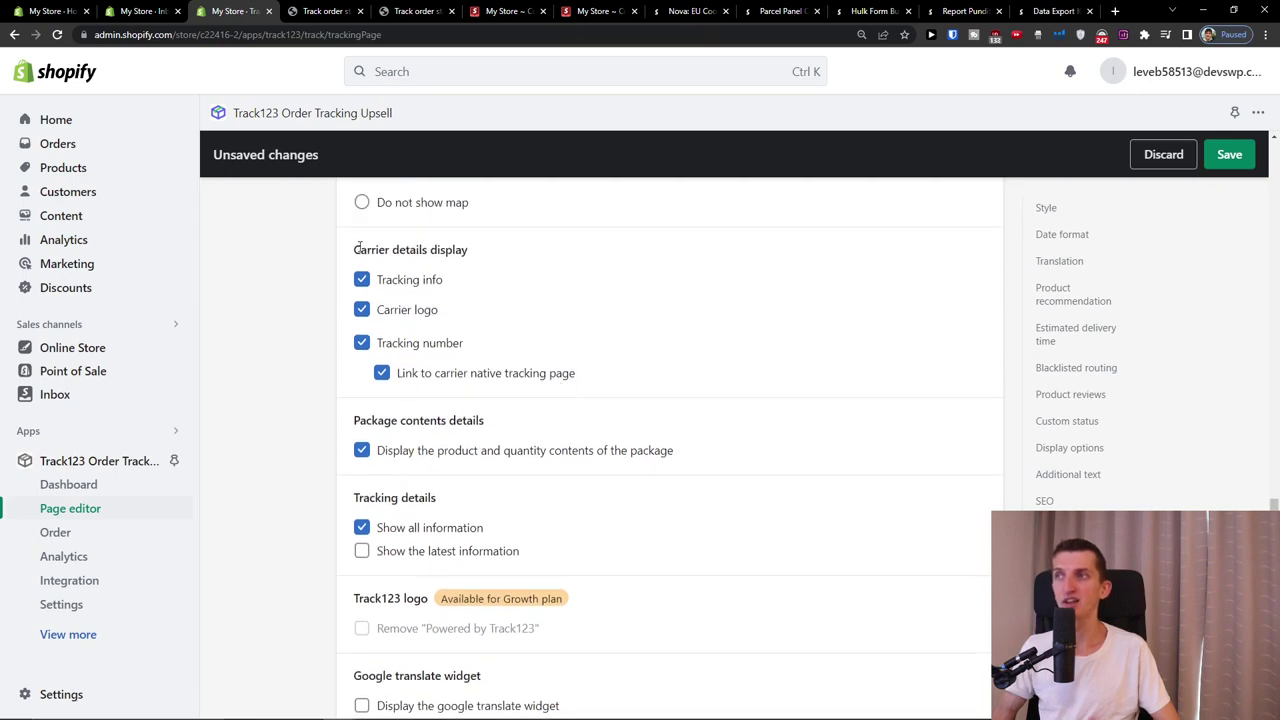
pyautogui.moveTo(455, 260); pyautogui.dragTo(380, 252)
pyautogui.moveTo(358, 421); pyautogui.dragTo(500, 425)
pyautogui.moveTo(381, 498); pyautogui.dragTo(472, 504)
pyautogui.click(472, 504)
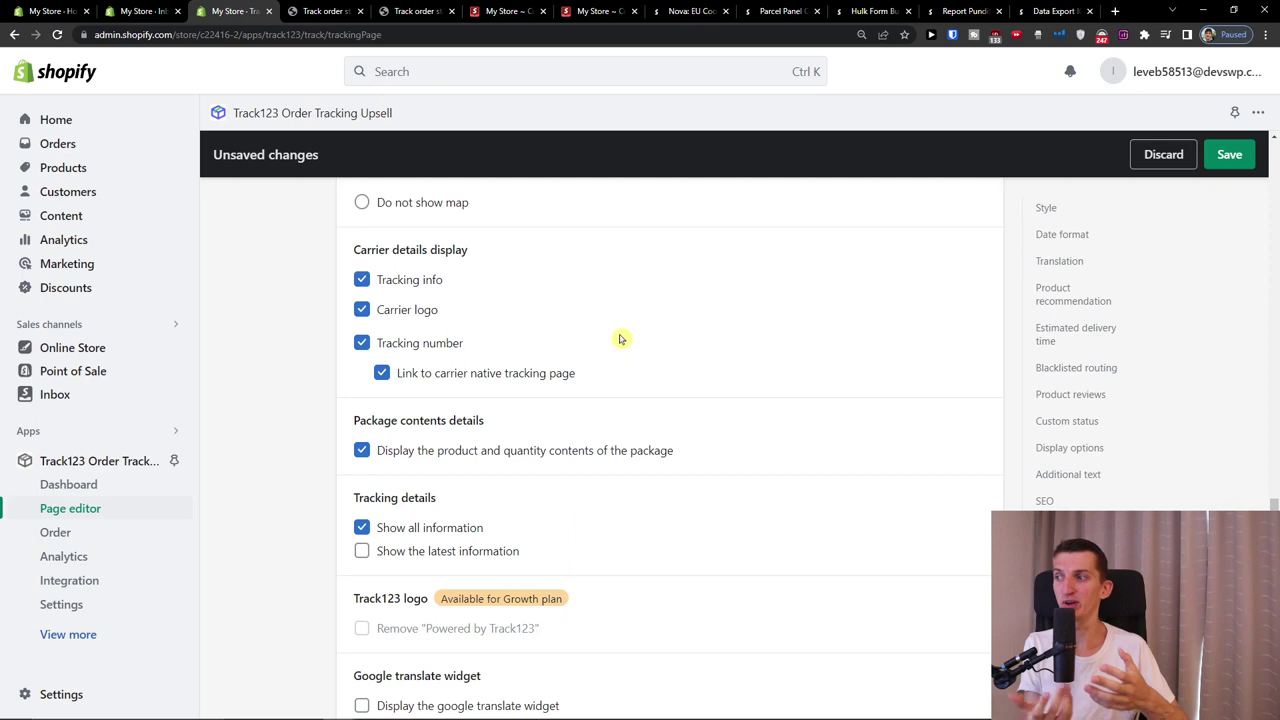
# - Look through the Track123 logo, Google translate widget, additional text, SEO optimization and CSS & HTML sections of the page editor
pyautogui.scroll(-1, 619, 339)
pyautogui.scroll(-2, 619, 339)
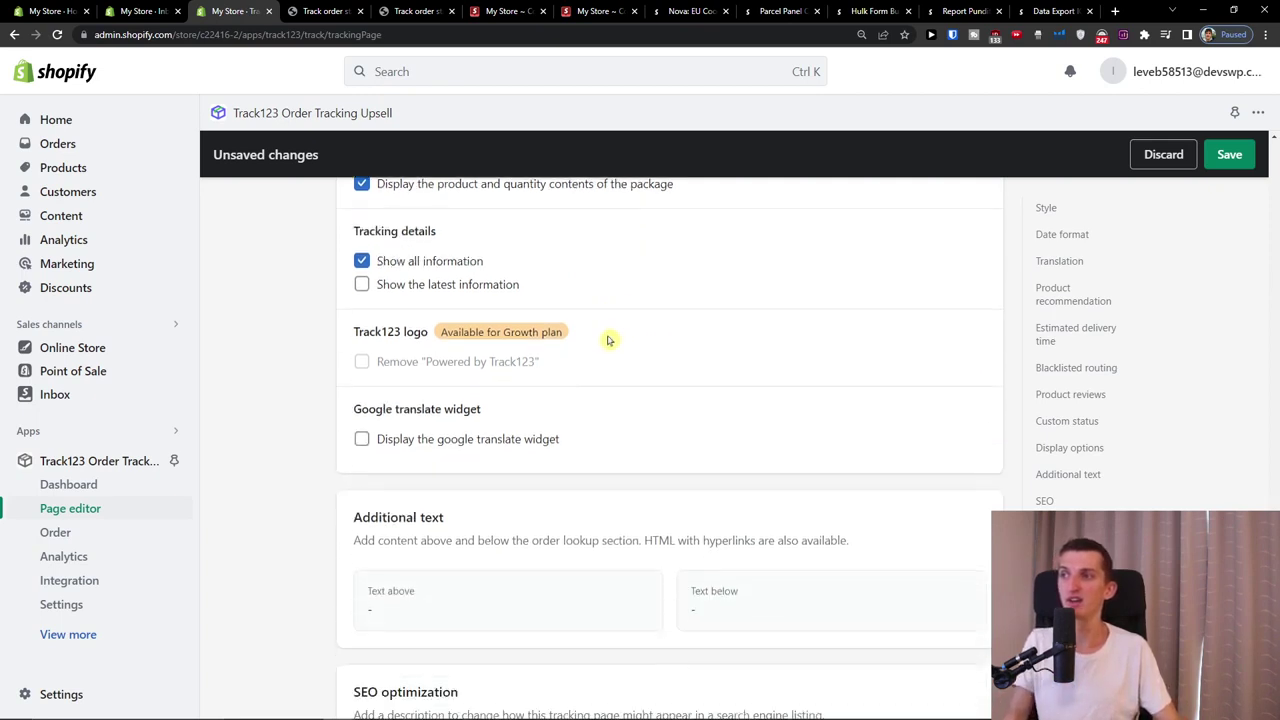
pyautogui.scroll(-1, 609, 340)
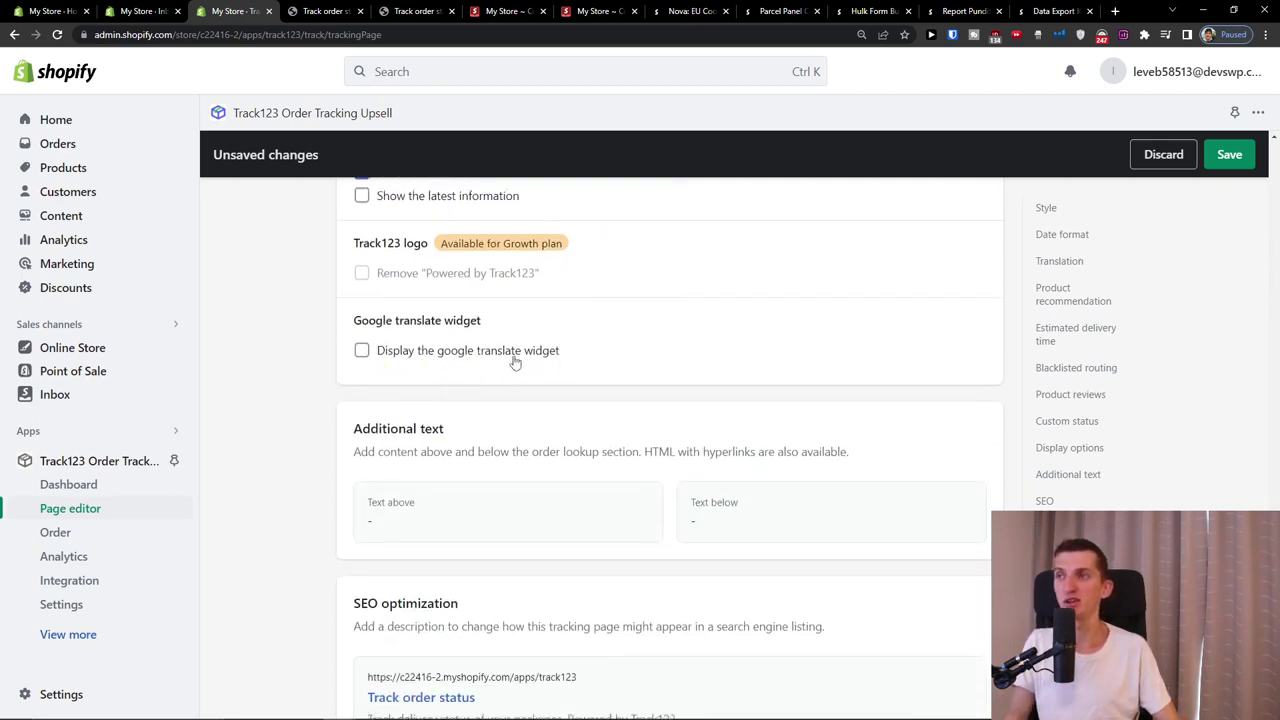
pyautogui.scroll(-1, 583, 417)
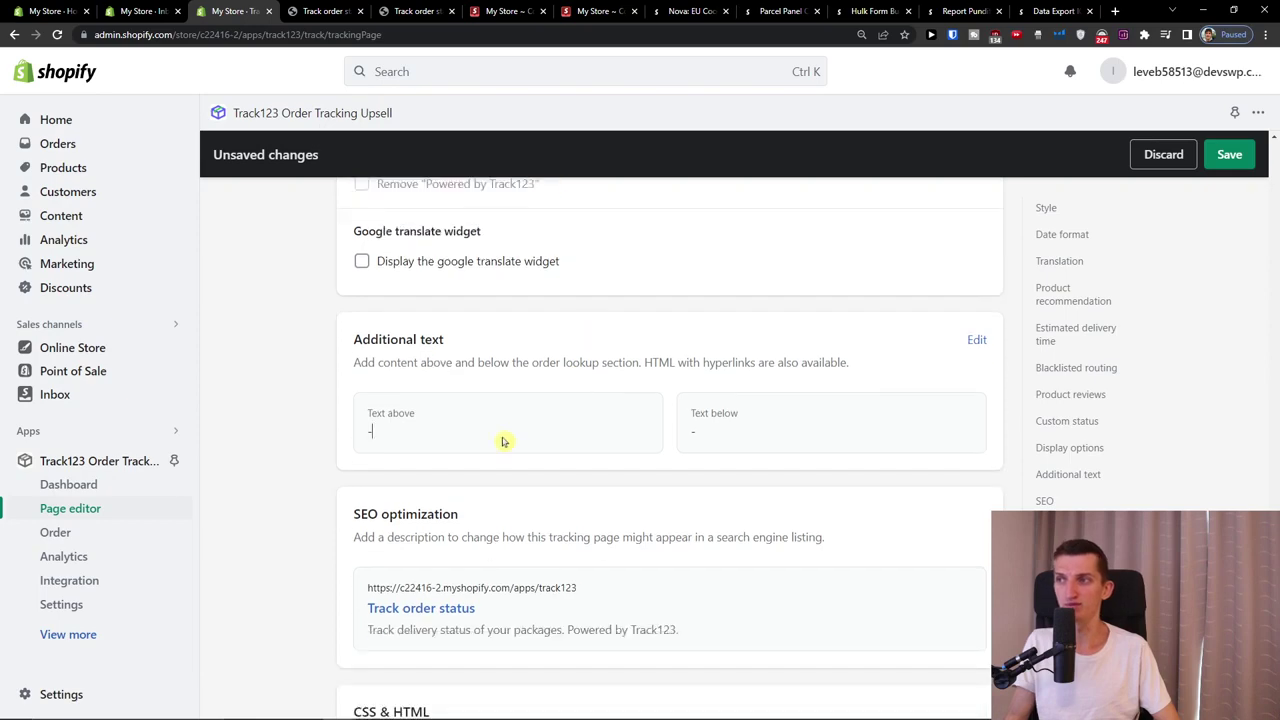
pyautogui.scroll(-1, 504, 441)
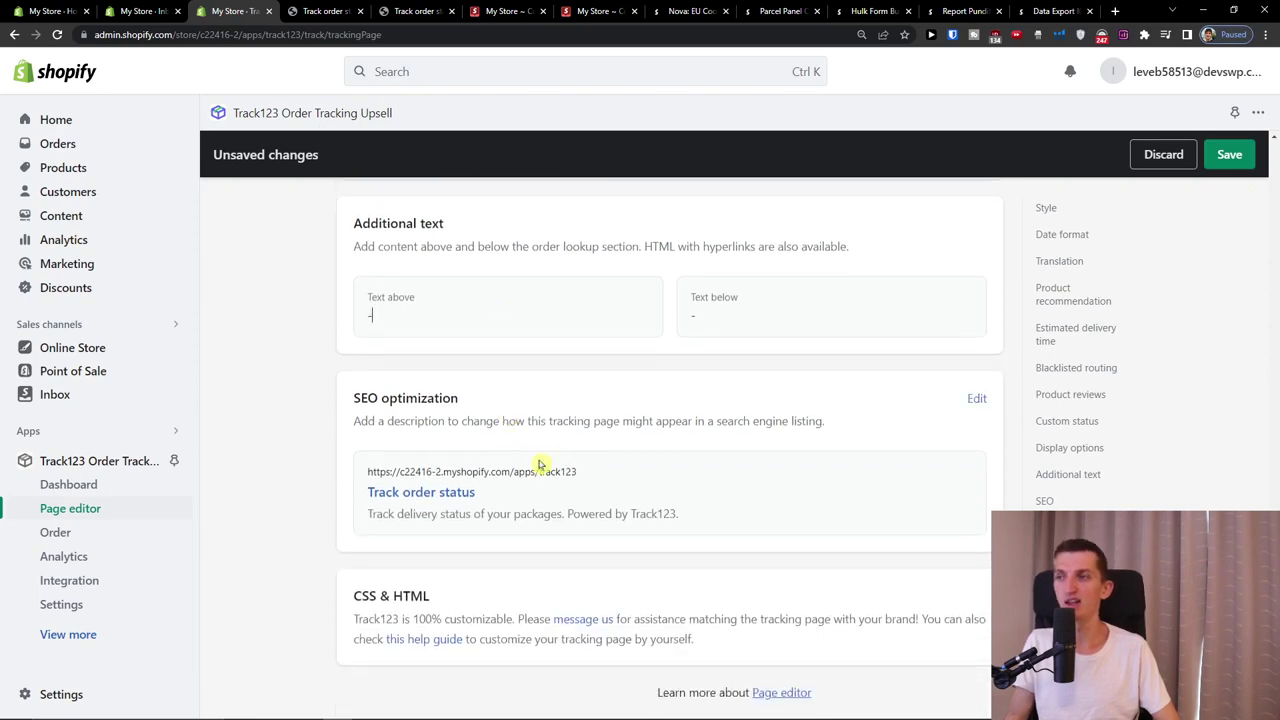
pyautogui.scroll(20, 620, 533)
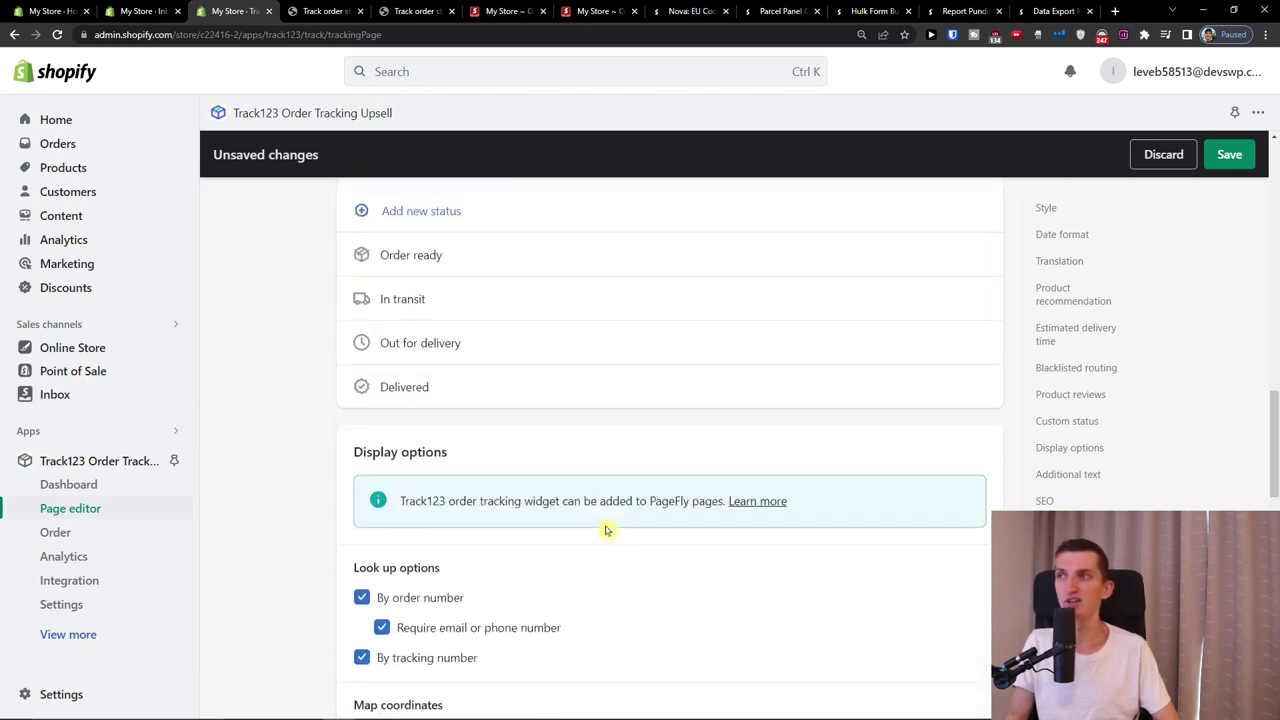
pyautogui.scroll(-5, 545, 404)
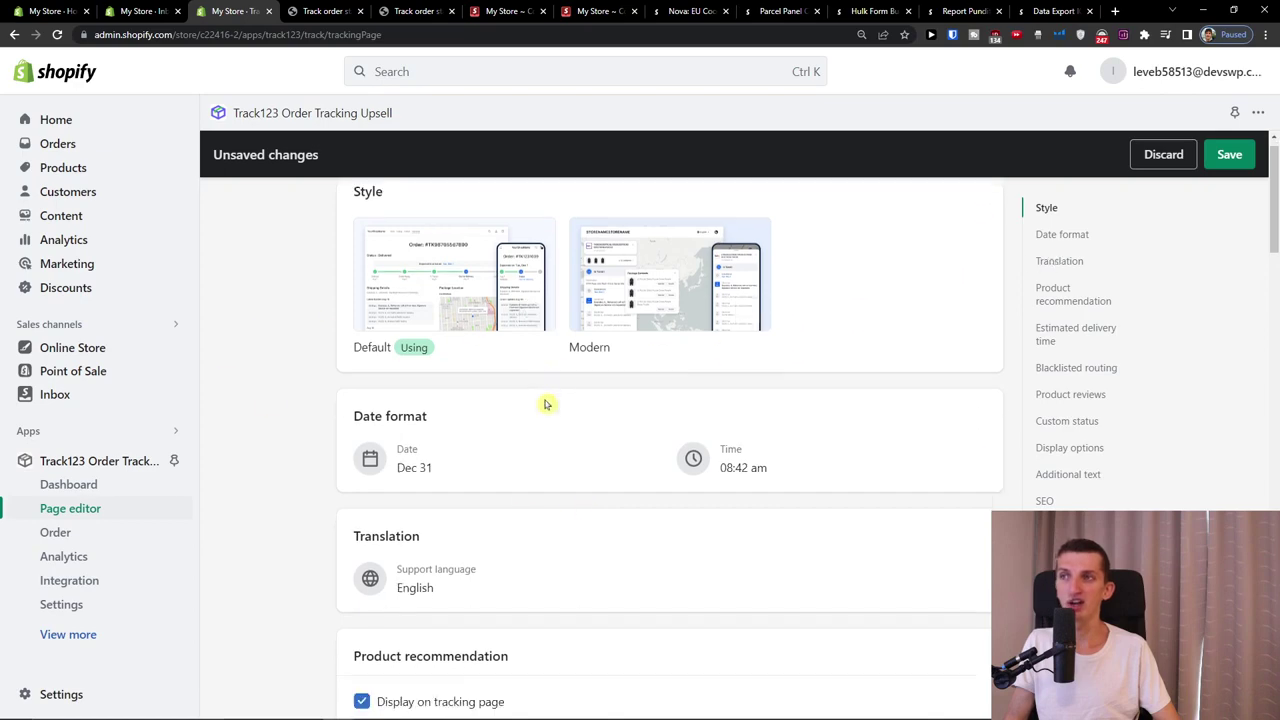
pyautogui.scroll(-12, 549, 406)
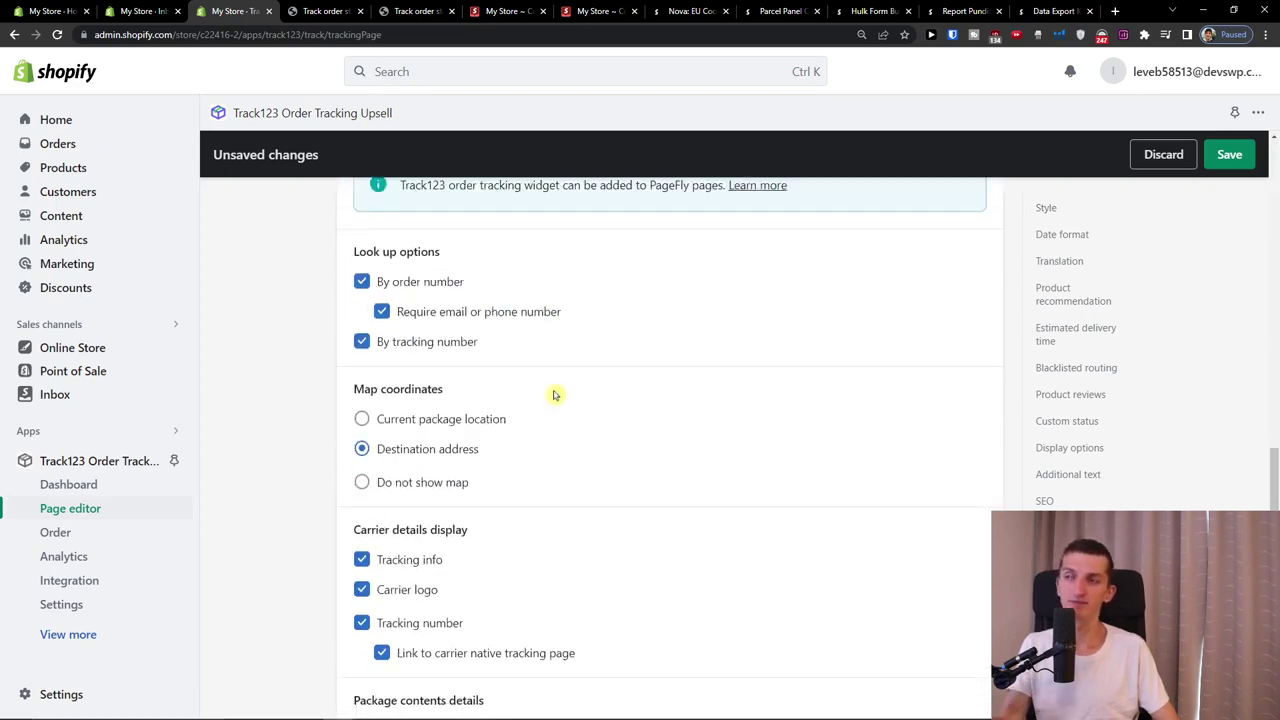
pyautogui.scroll(2, 555, 395)
pyautogui.scroll(15, 555, 395)
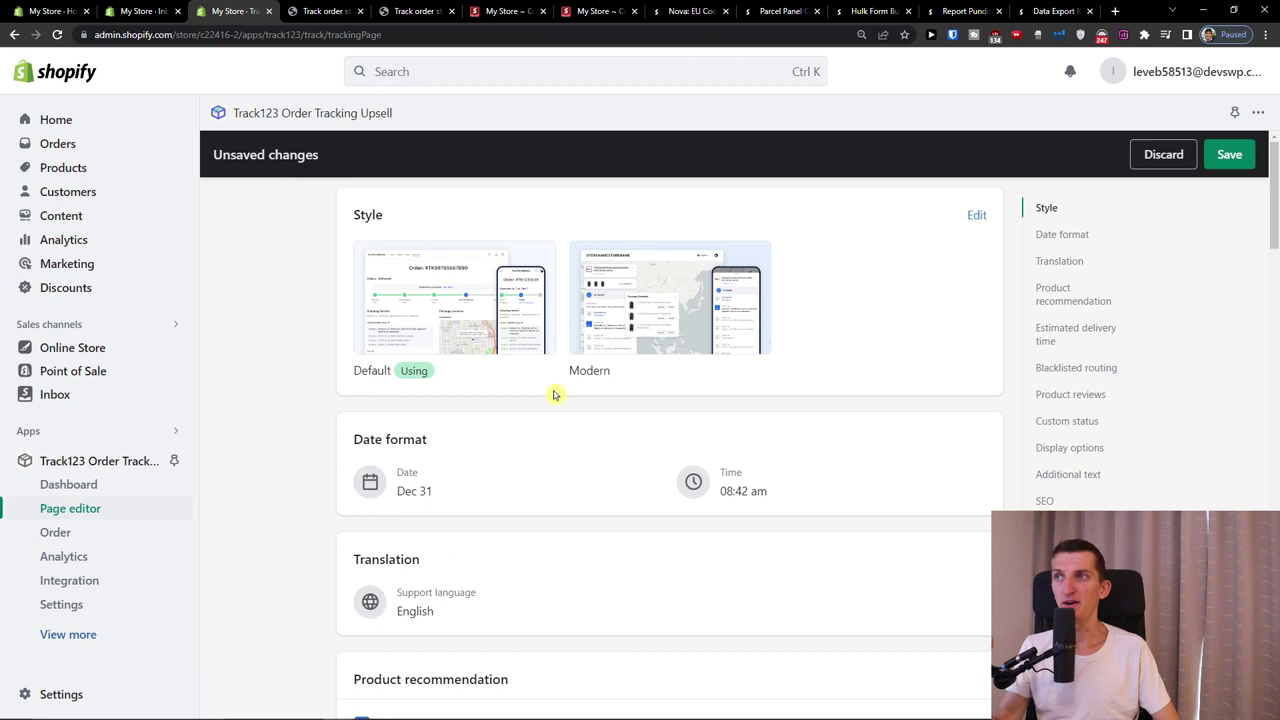
# - View the tracking app's order list and its analytics page
pyautogui.click(62, 538)
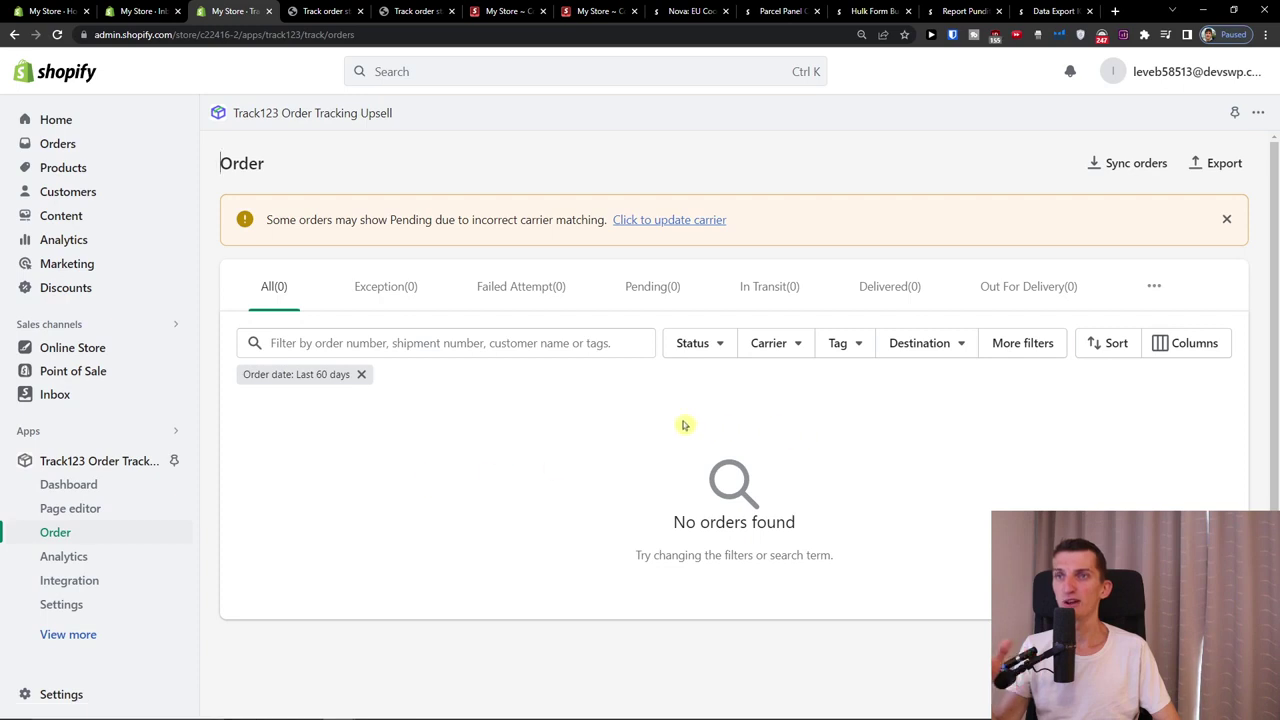
pyautogui.click(64, 558)
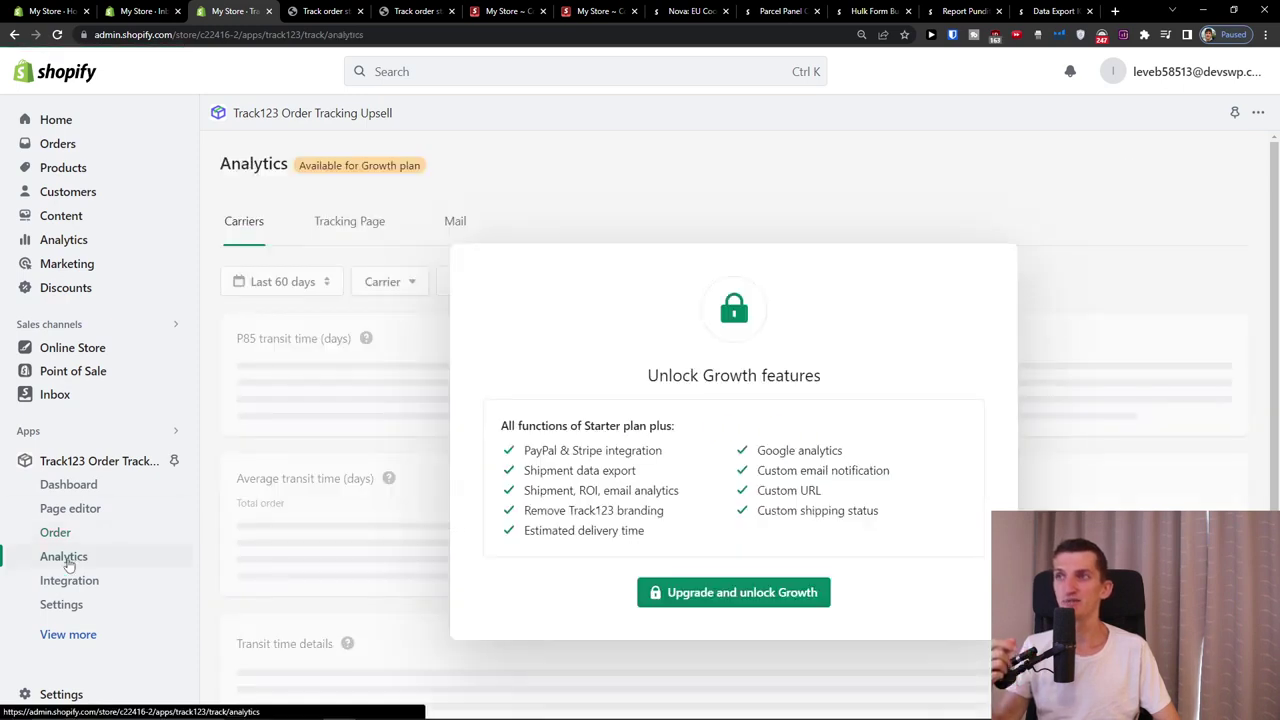
# - Review the payment, automation, review and other apps available for integration with Track123
pyautogui.click(112, 583)
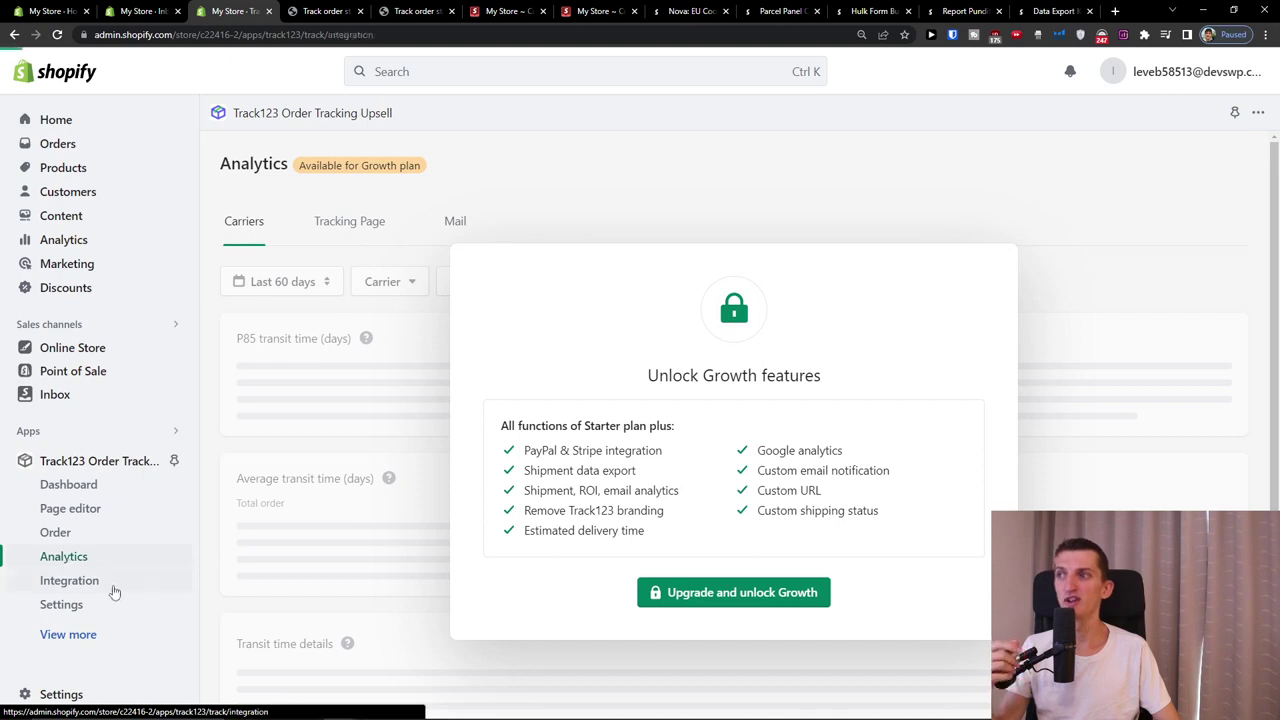
pyautogui.scroll(-1, 314, 363)
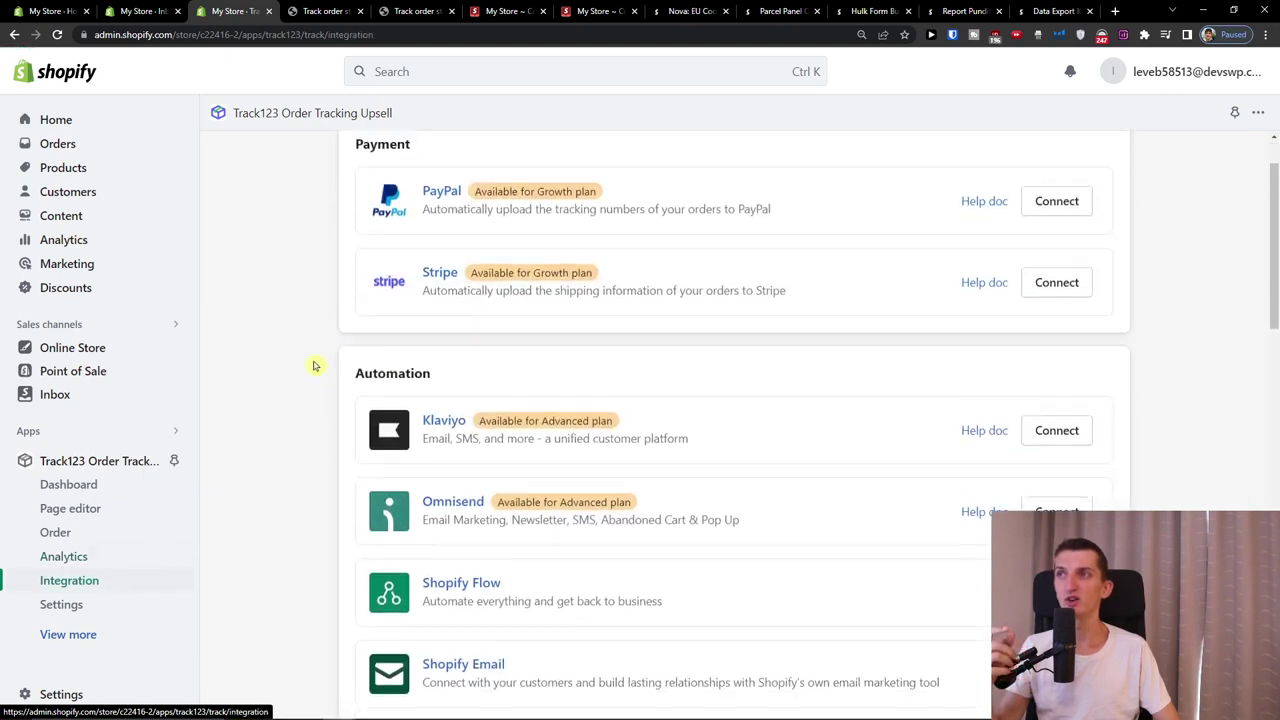
pyautogui.scroll(1, 314, 363)
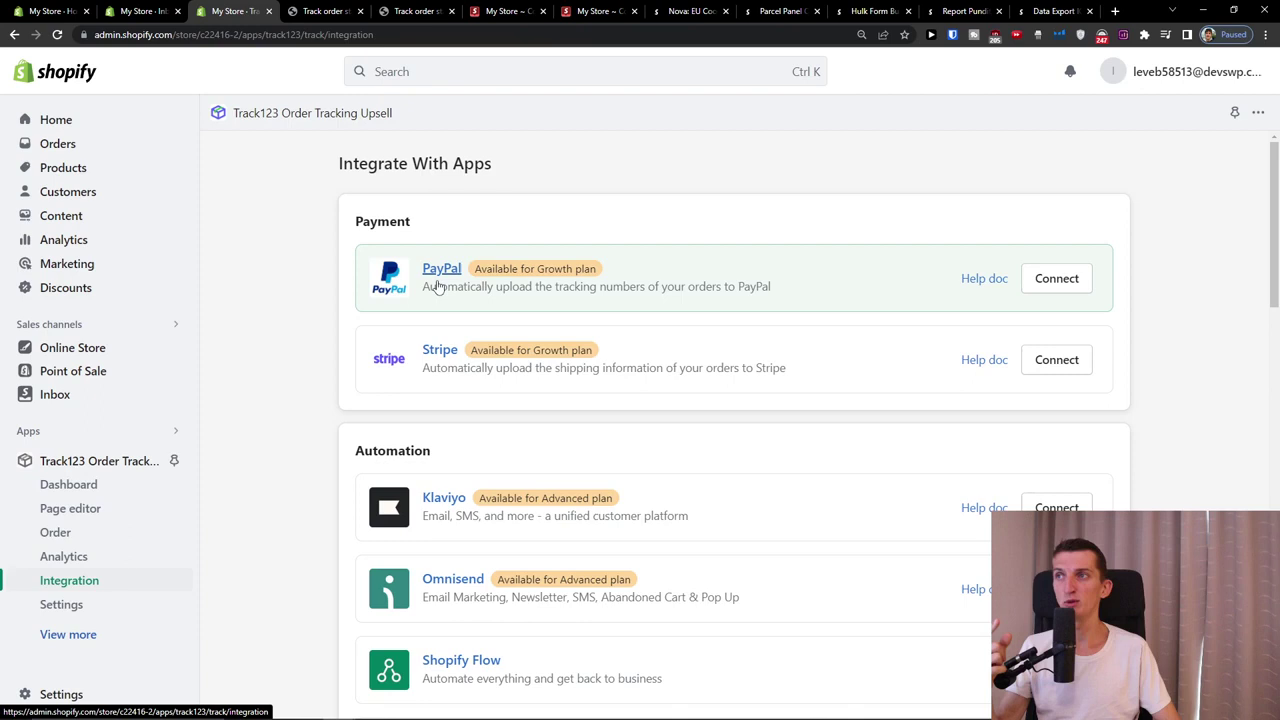
pyautogui.scroll(-3, 453, 385)
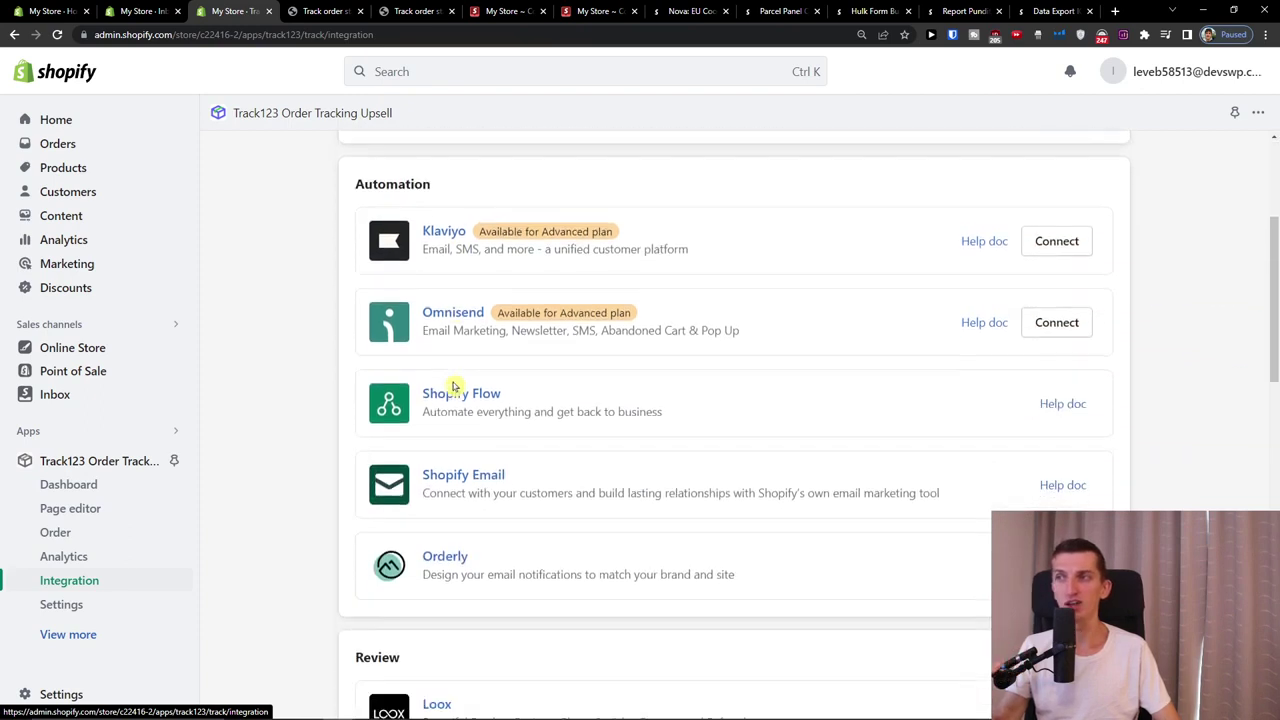
pyautogui.scroll(1, 453, 385)
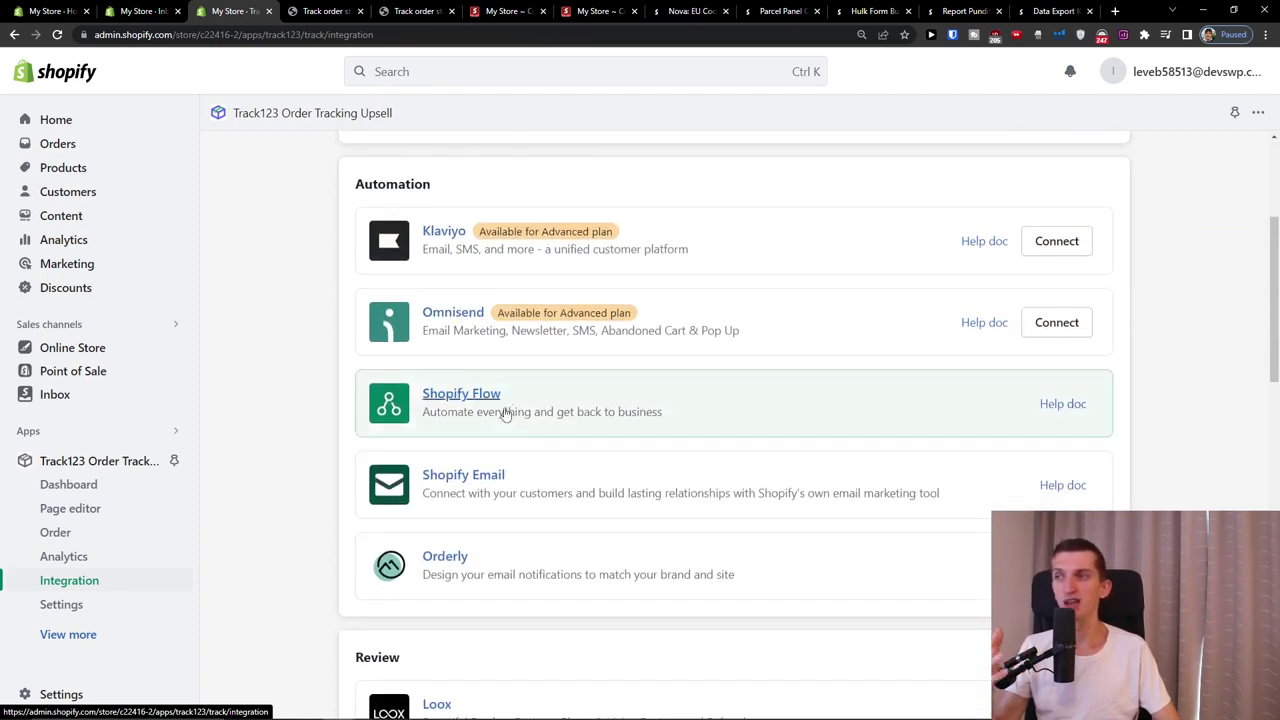
pyautogui.scroll(-5, 566, 443)
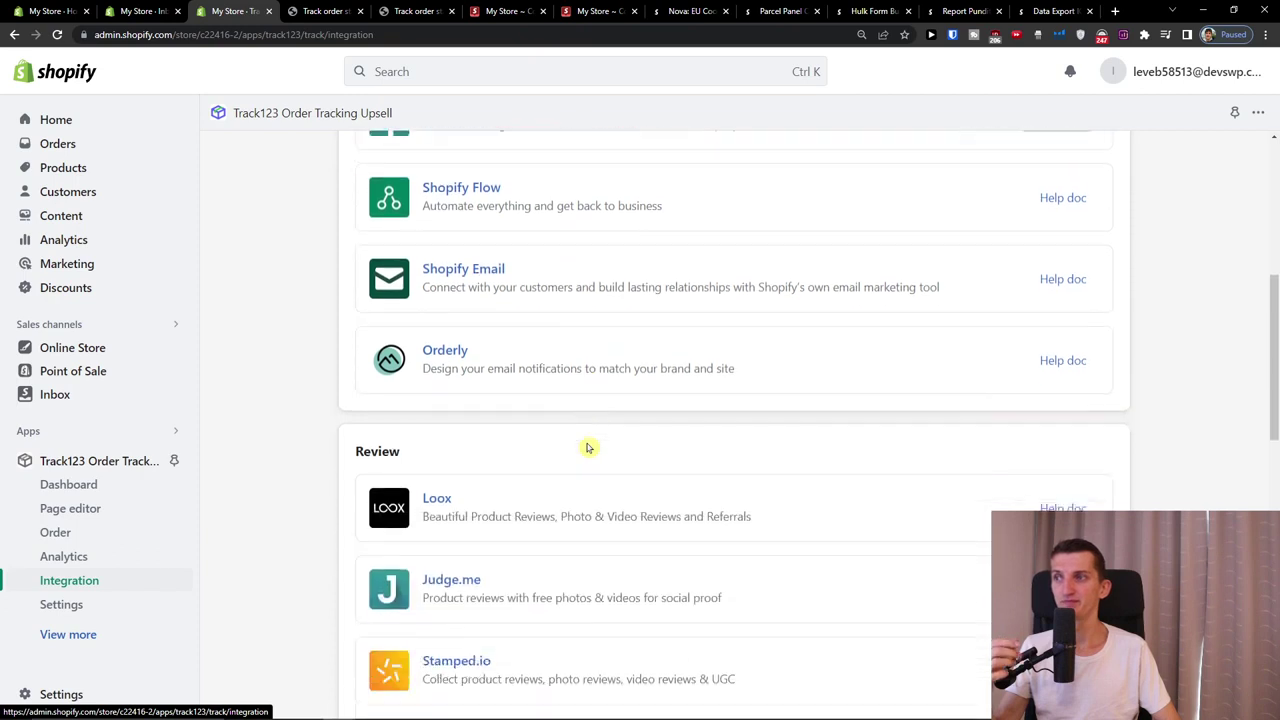
pyautogui.scroll(-6, 588, 447)
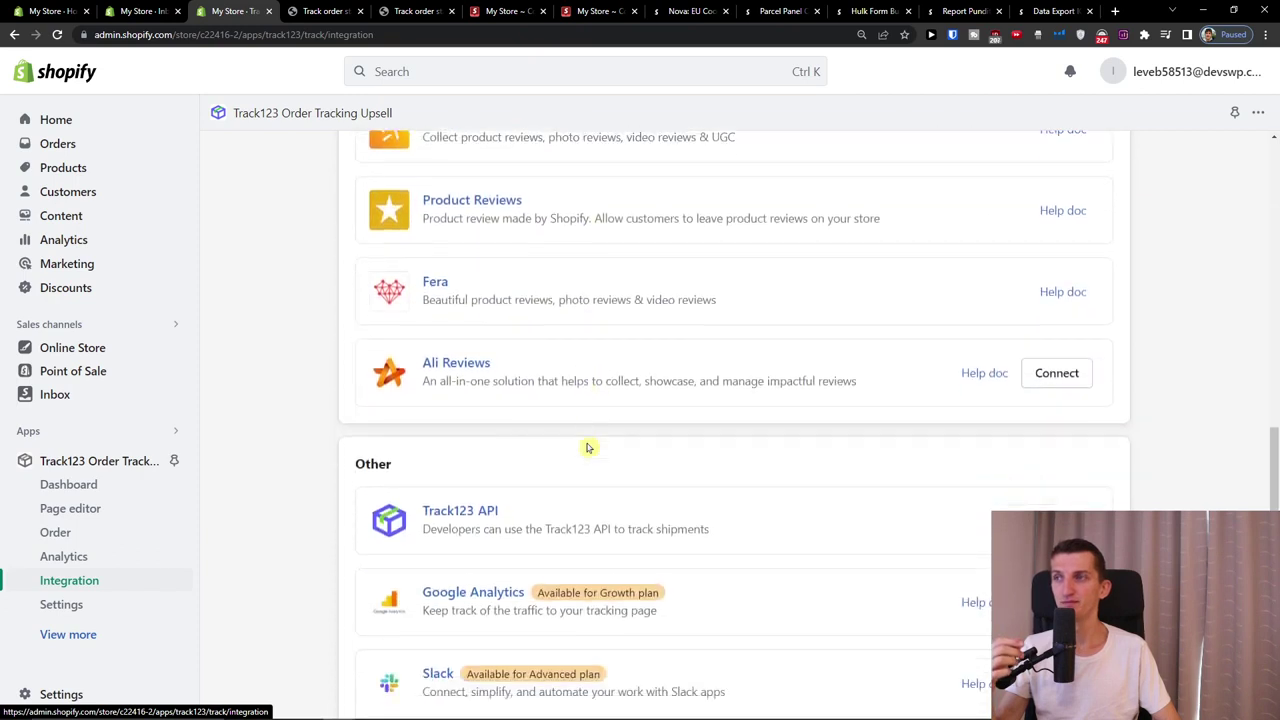
pyautogui.scroll(-2, 493, 478)
pyautogui.scroll(2, 534, 480)
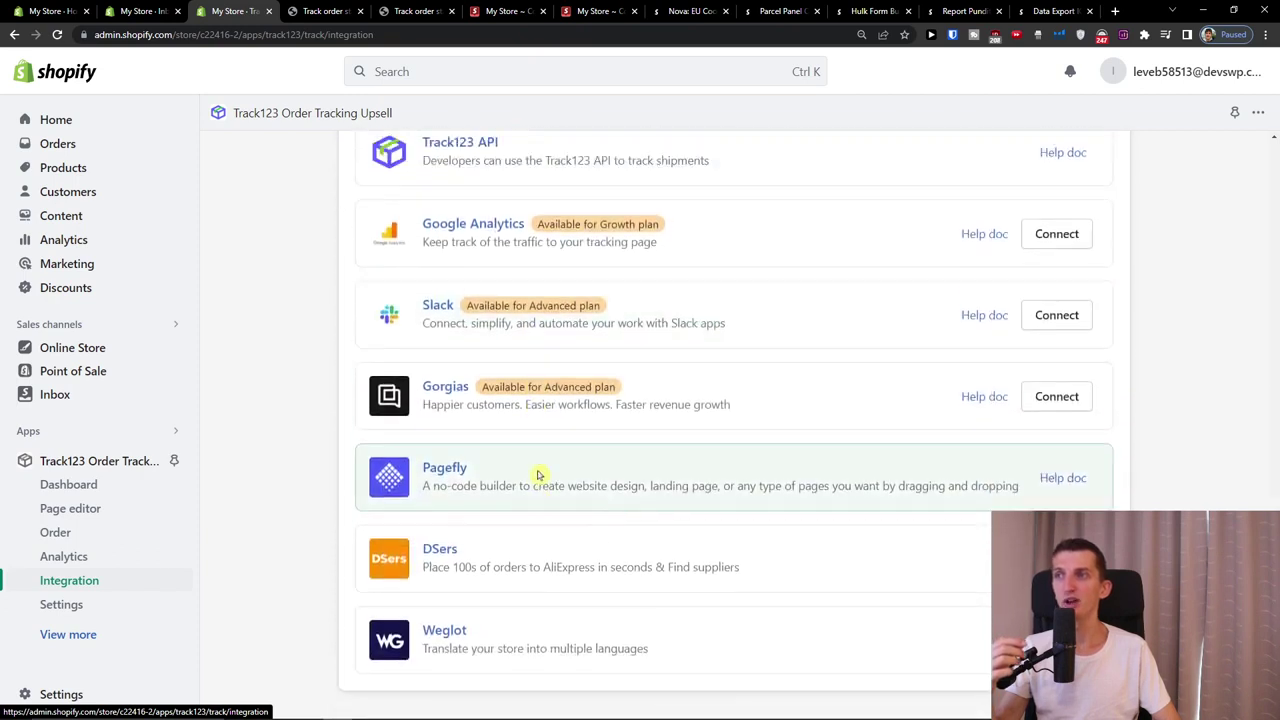
# - Examine the store's default tracking page URL and the native tracking links option in the Track123 settings
pyautogui.click(60, 604)
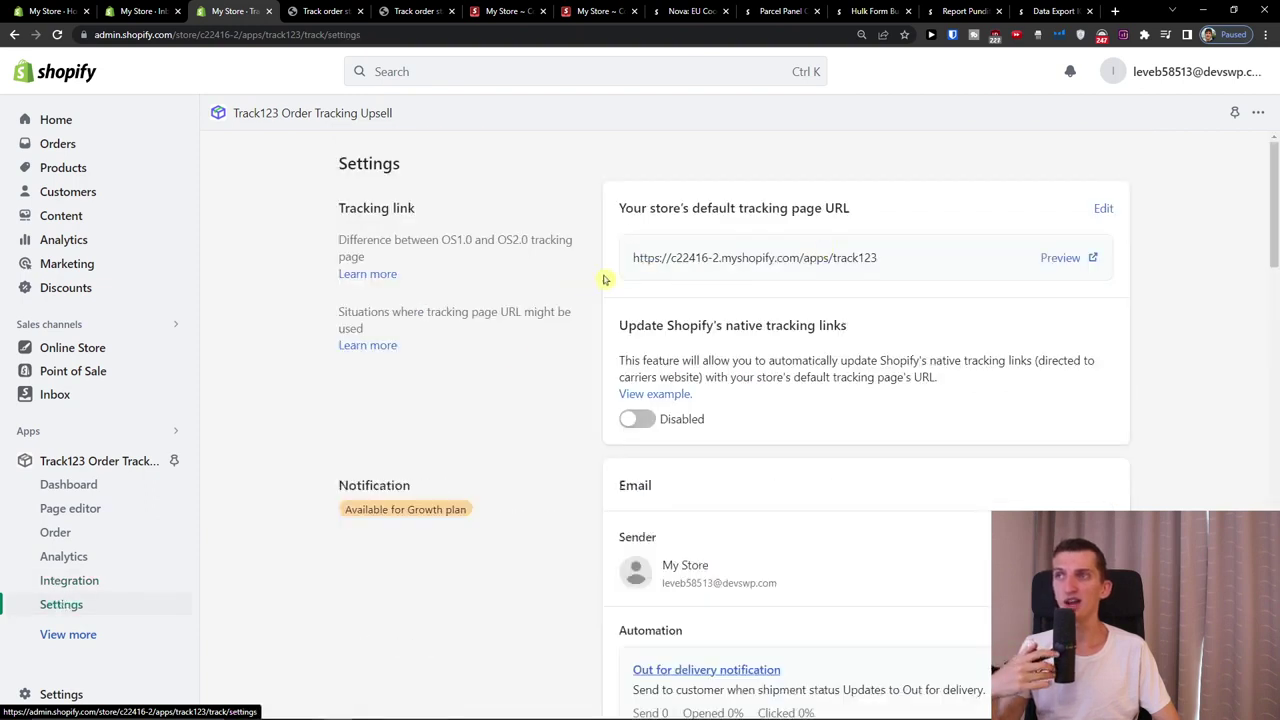
pyautogui.tripleClick(861, 255)
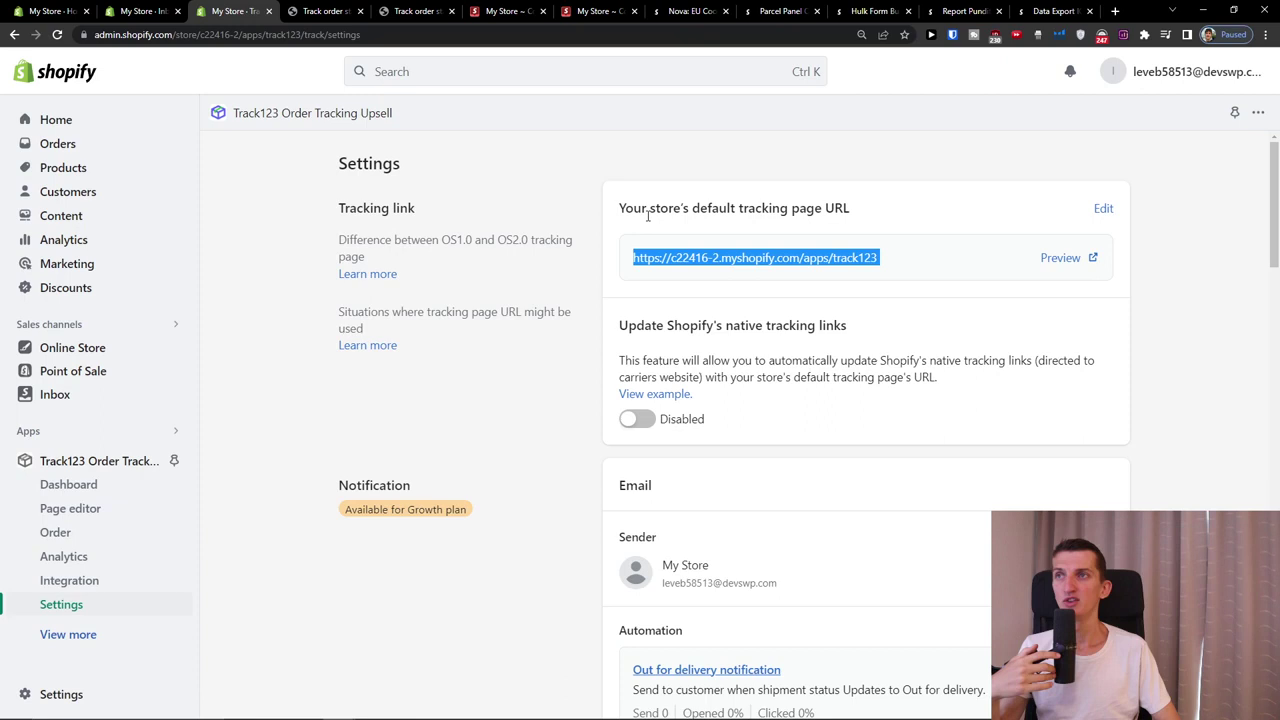
pyautogui.scroll(-2, 831, 256)
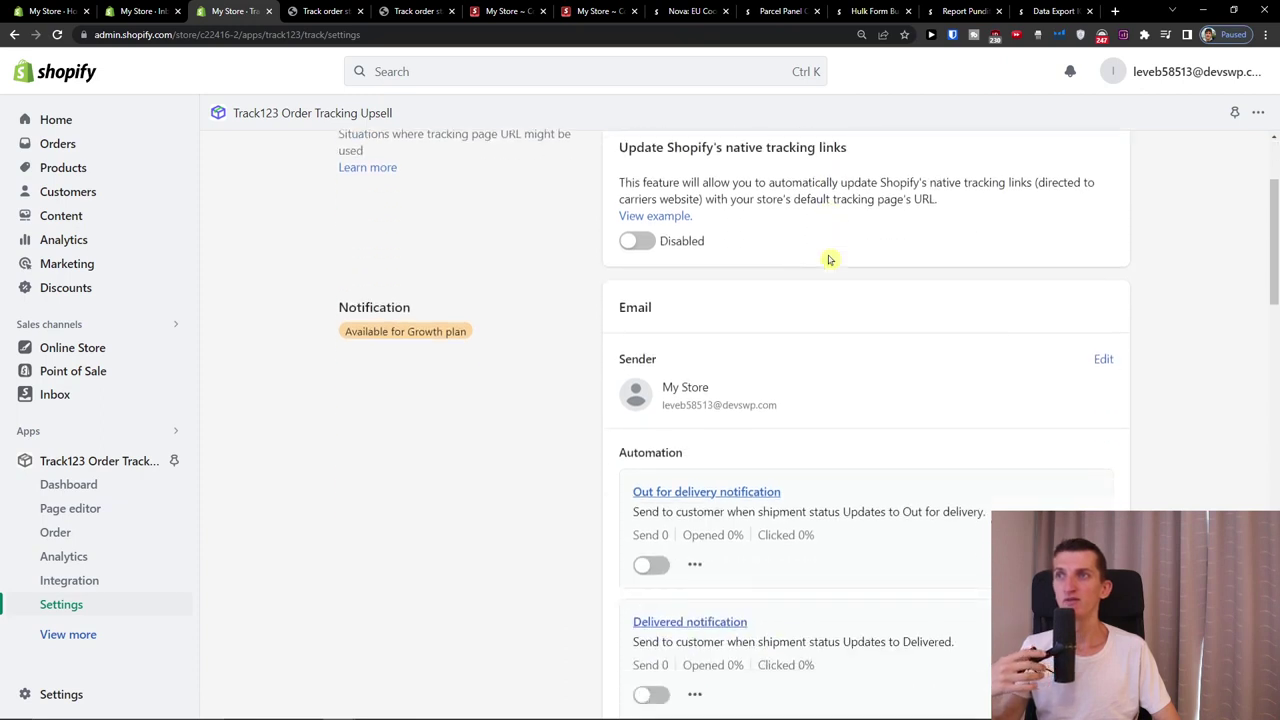
# - Look through the email notification sender and automation options in the settings and return to the Track123 dashboard
pyautogui.scroll(-1, 829, 260)
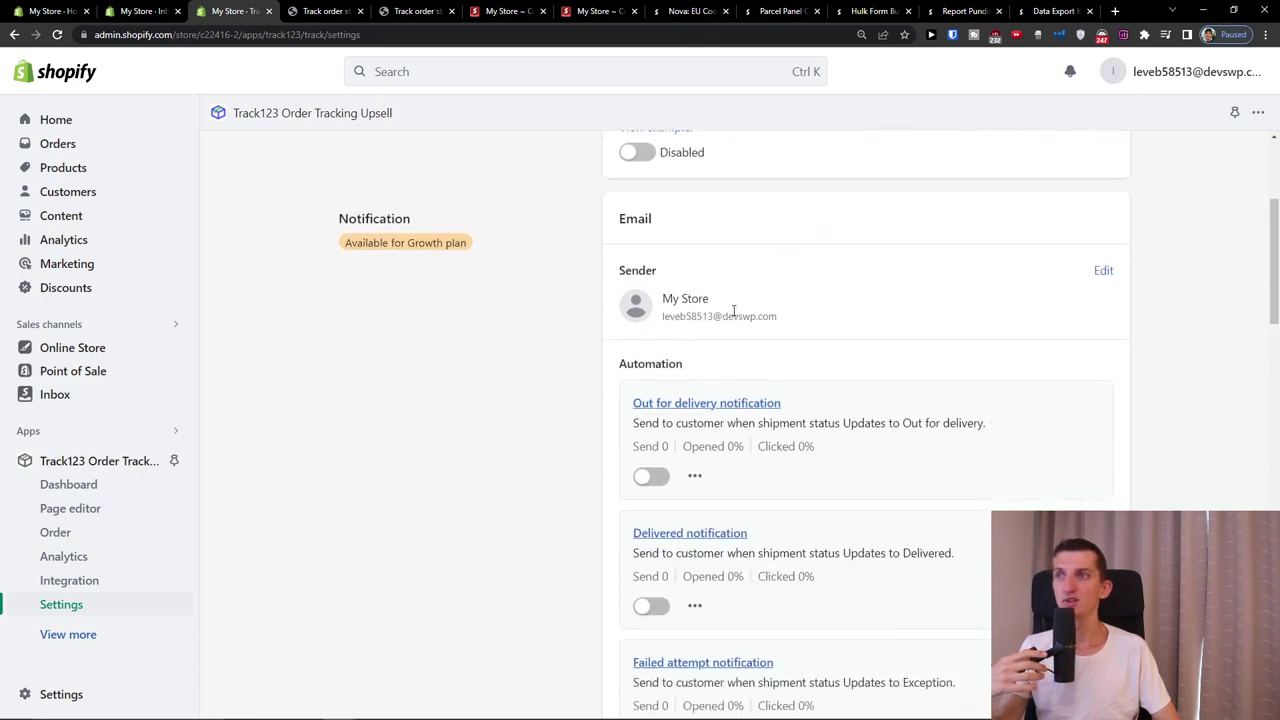
pyautogui.scroll(-2, 737, 334)
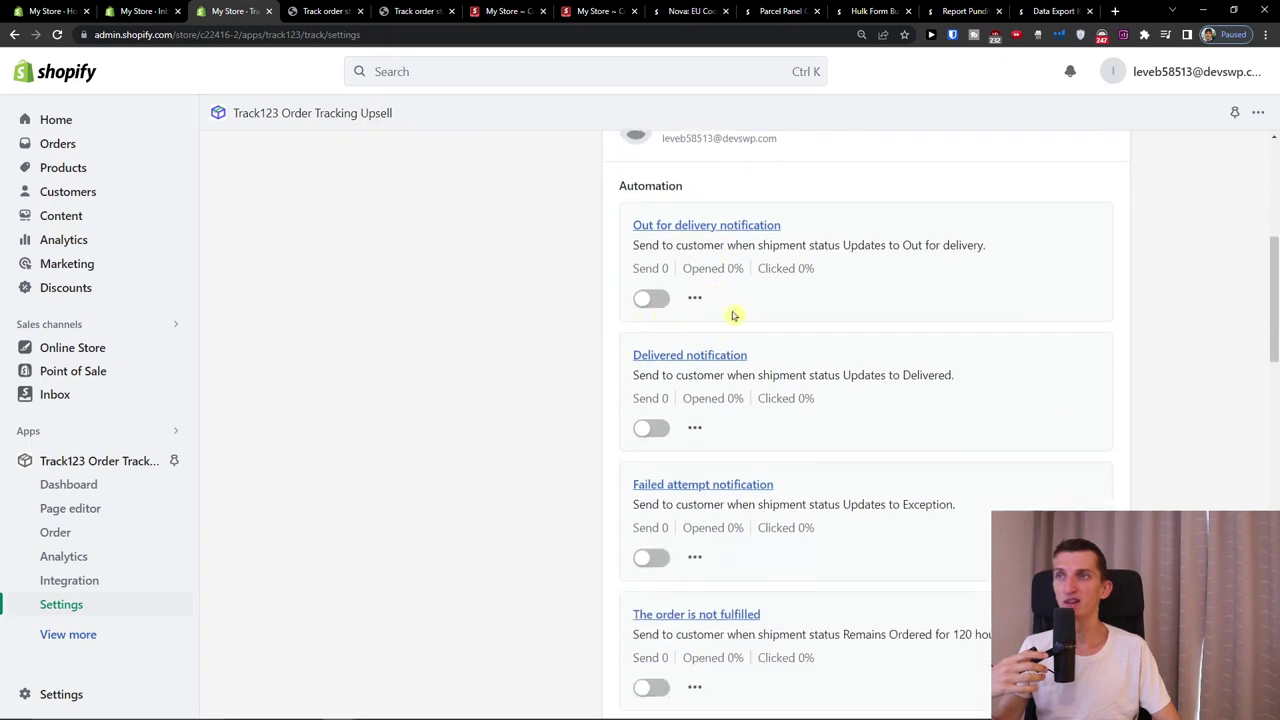
pyautogui.scroll(-1, 739, 316)
pyautogui.scroll(2, 737, 314)
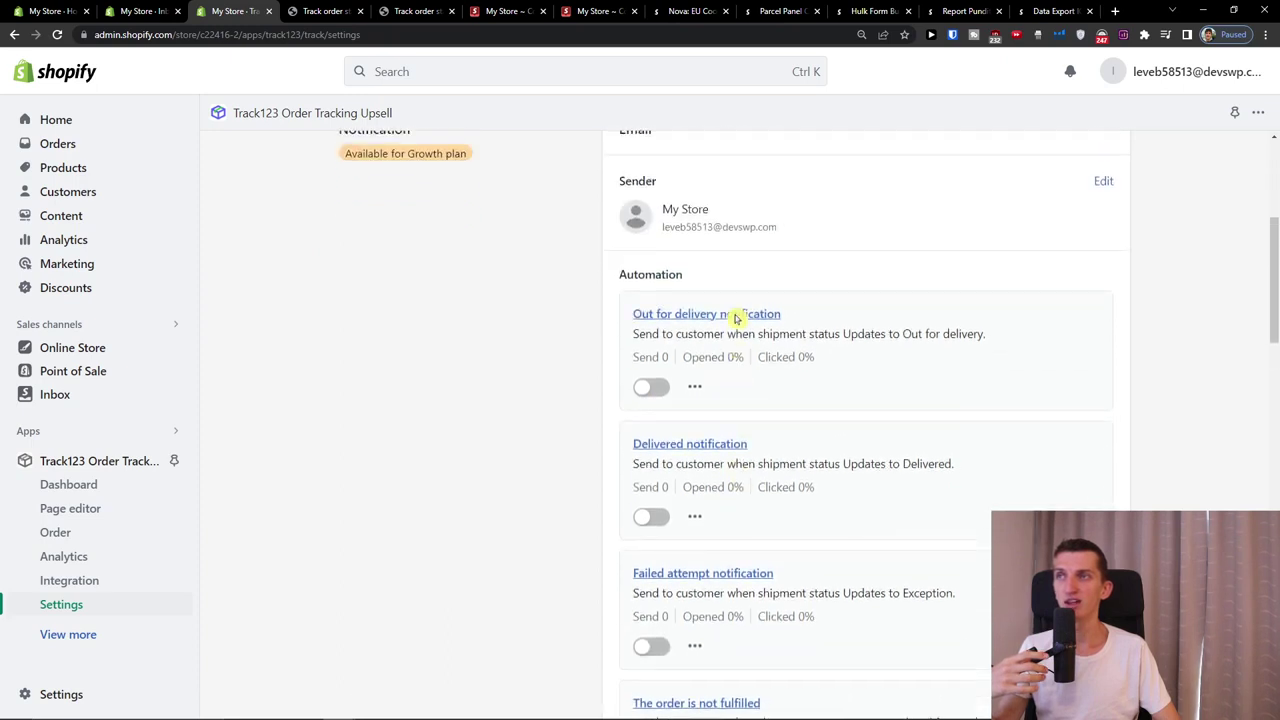
pyautogui.scroll(-1, 737, 317)
pyautogui.scroll(1, 717, 318)
pyautogui.scroll(1, 697, 316)
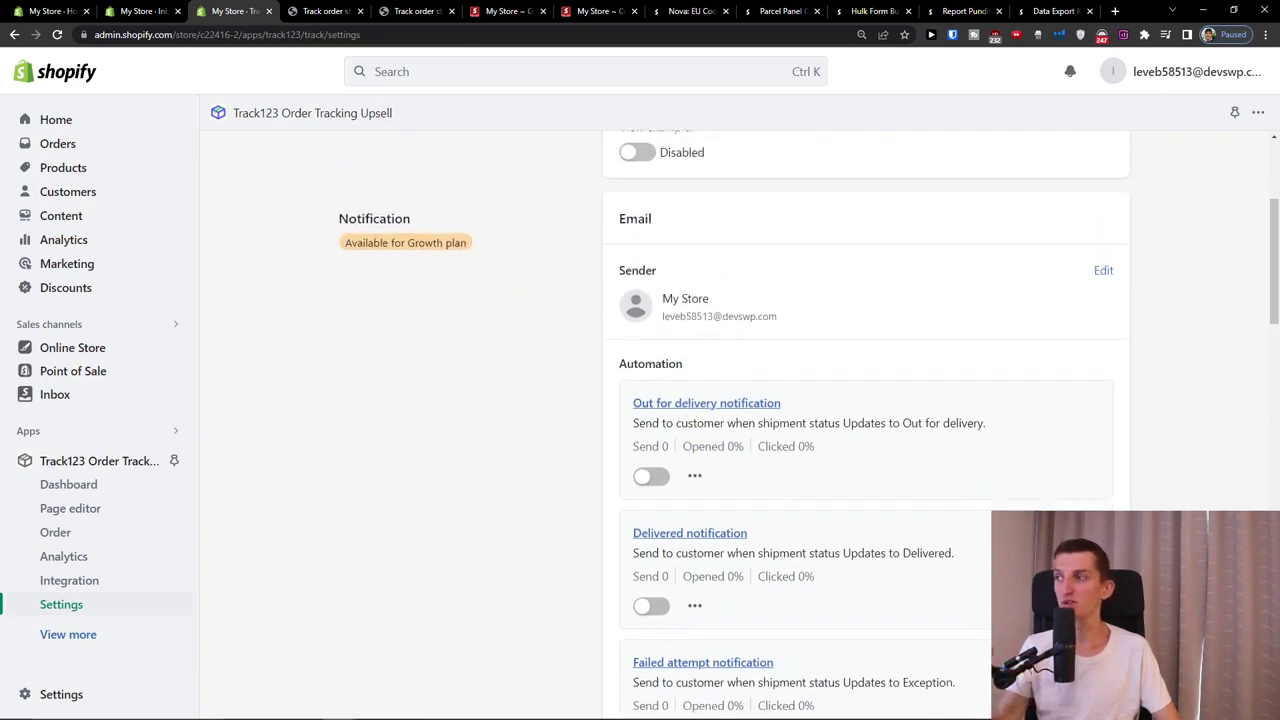
pyautogui.click(68, 485)
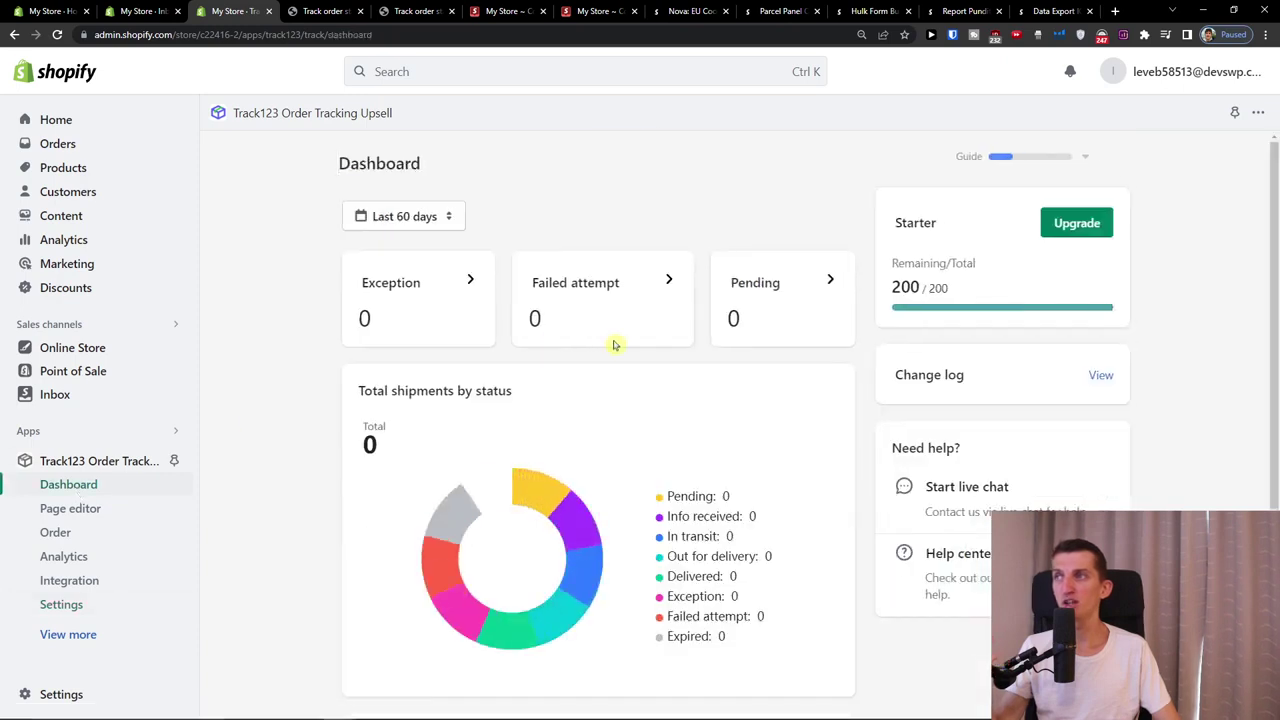